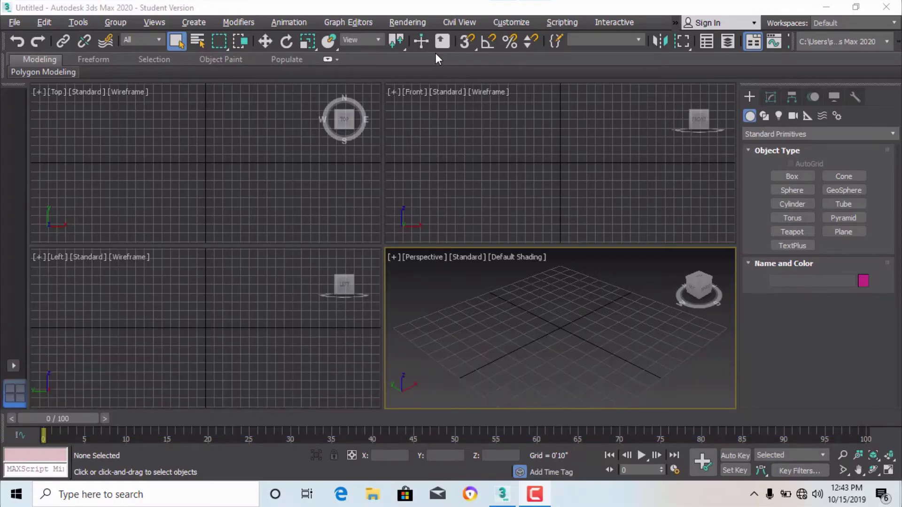
- Activate each of the Front, Top, Left and Perspective viewports in turn, several times
left_click(482, 194)
left_click(289, 186)
left_click(265, 328)
left_click(476, 322)
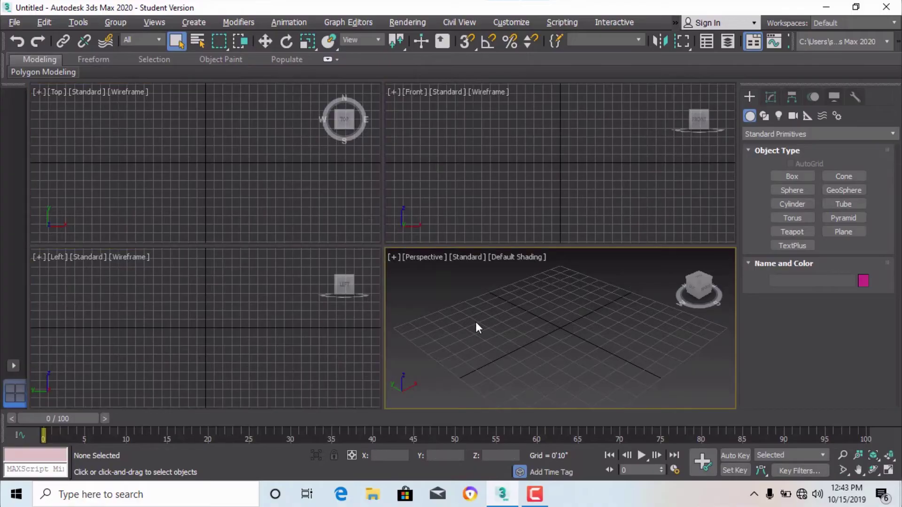
left_click(203, 179)
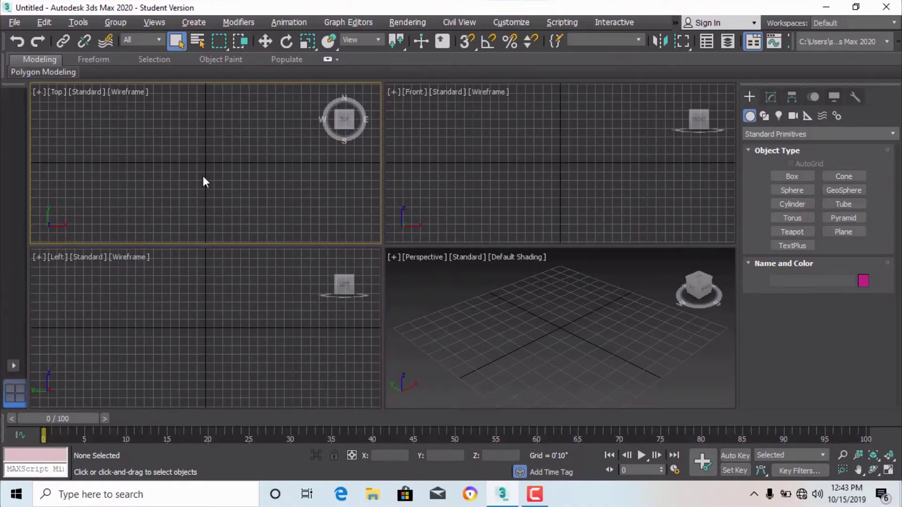
left_click(536, 177)
left_click(531, 319)
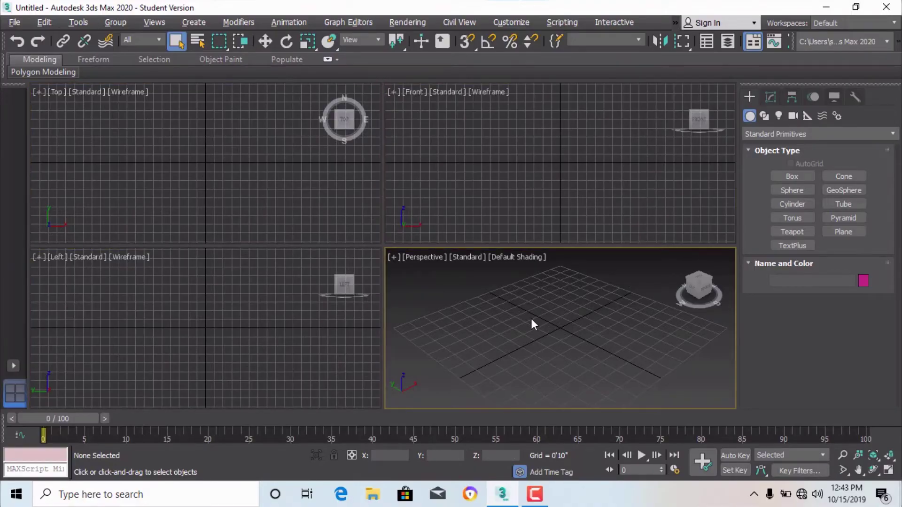
left_click(311, 310)
left_click(233, 146)
left_click(469, 157)
left_click(447, 329)
left_click(267, 323)
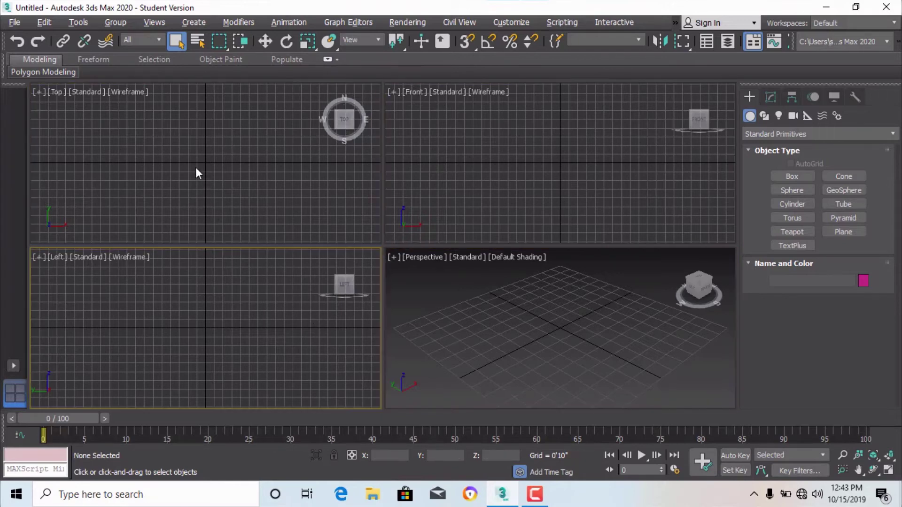
- Cycle through the viewports again, ending in Perspective, and choose the Box standard primitive
left_click(614, 180)
left_click(227, 184)
left_click(252, 326)
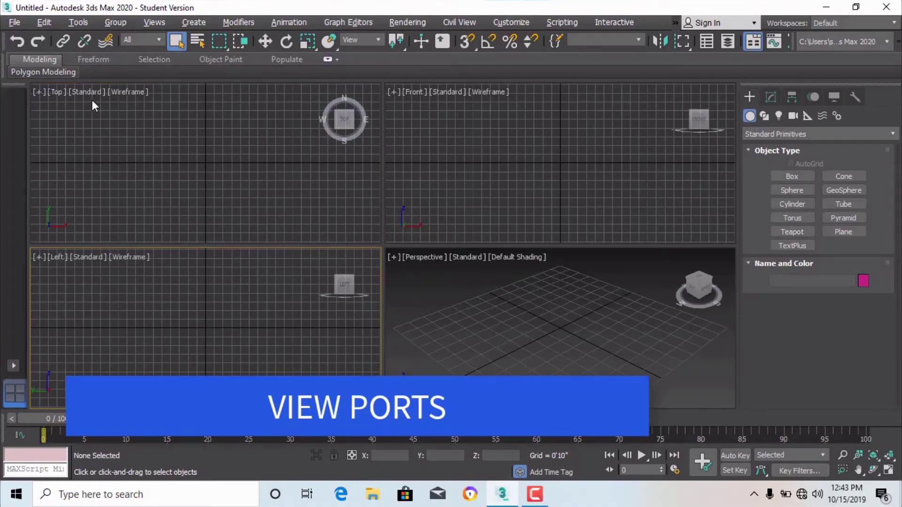
left_click(146, 108)
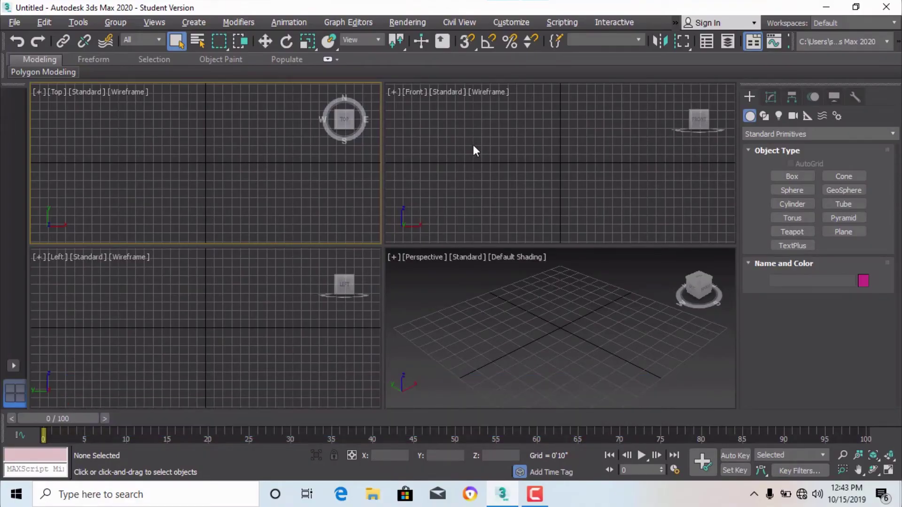
left_click(489, 148)
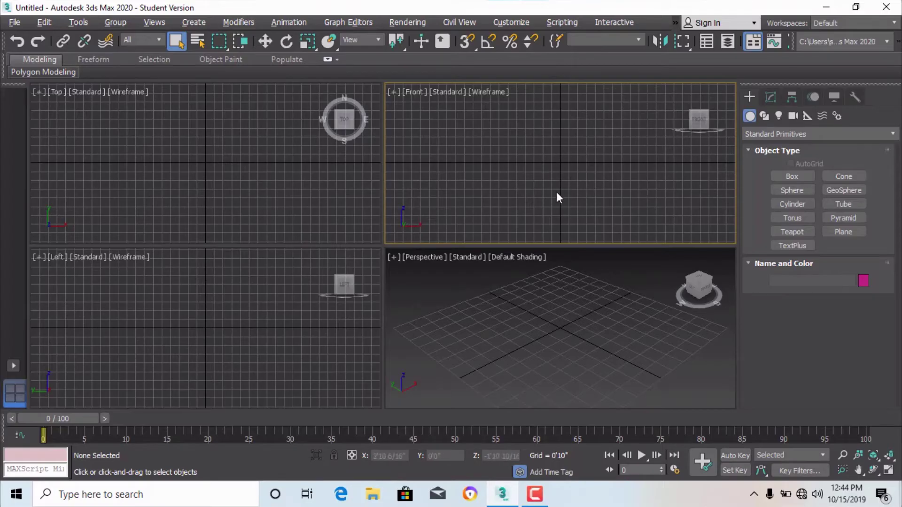
left_click(181, 329)
left_click(574, 344)
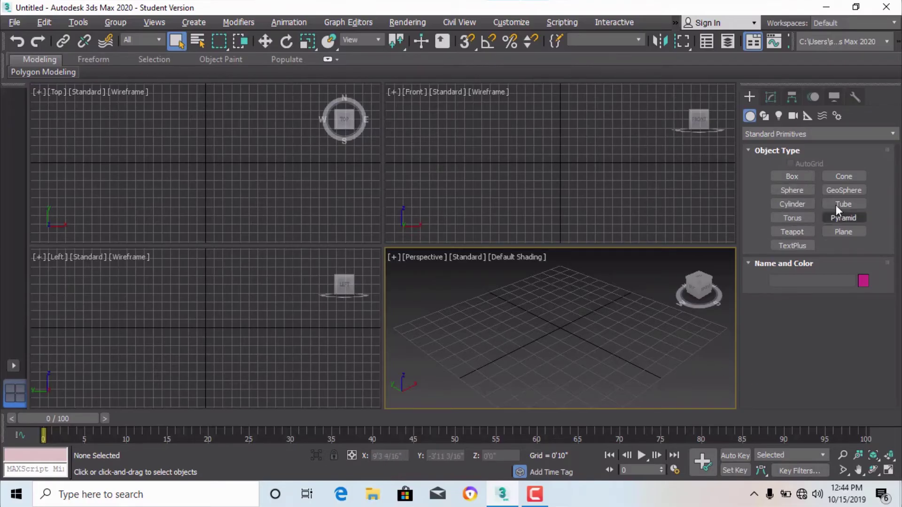
left_click(791, 176)
- Drag out a trial box in the Top view, cancel it, and exit creation with Q
left_click_drag(162, 137, 232, 202)
left_click(232, 172)
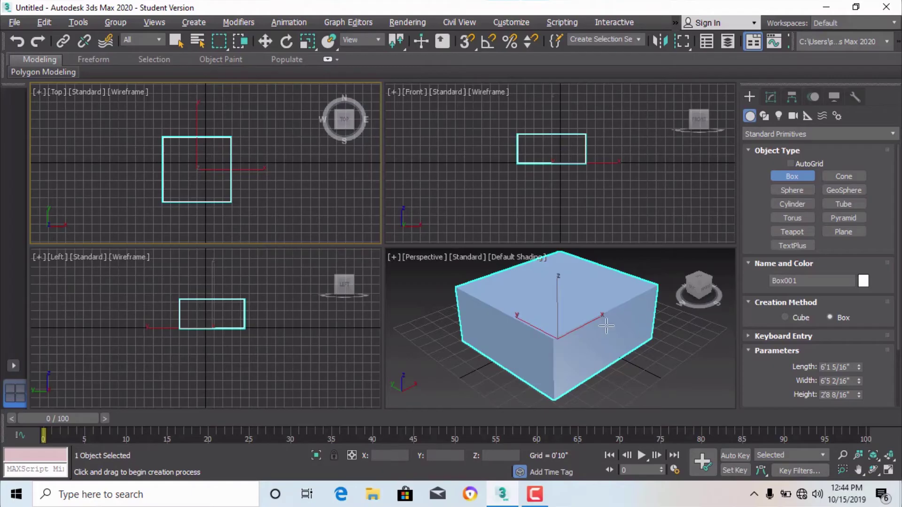
right_click(444, 339)
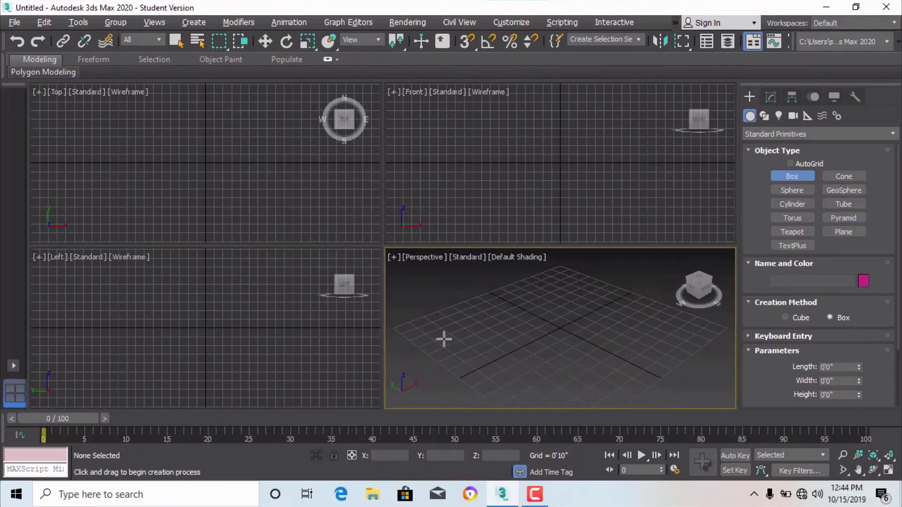
key("q")
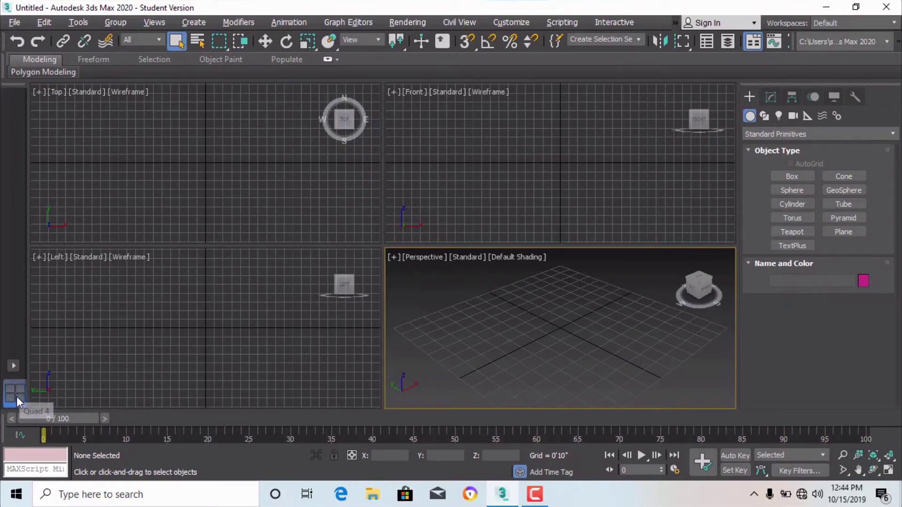
left_click(194, 198)
left_click(614, 165)
left_click(255, 358)
left_click(590, 353)
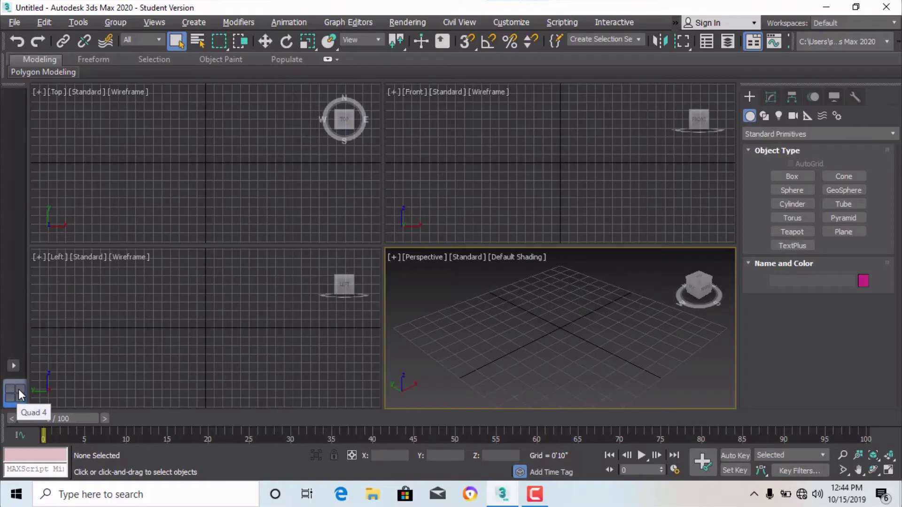
left_click(14, 366)
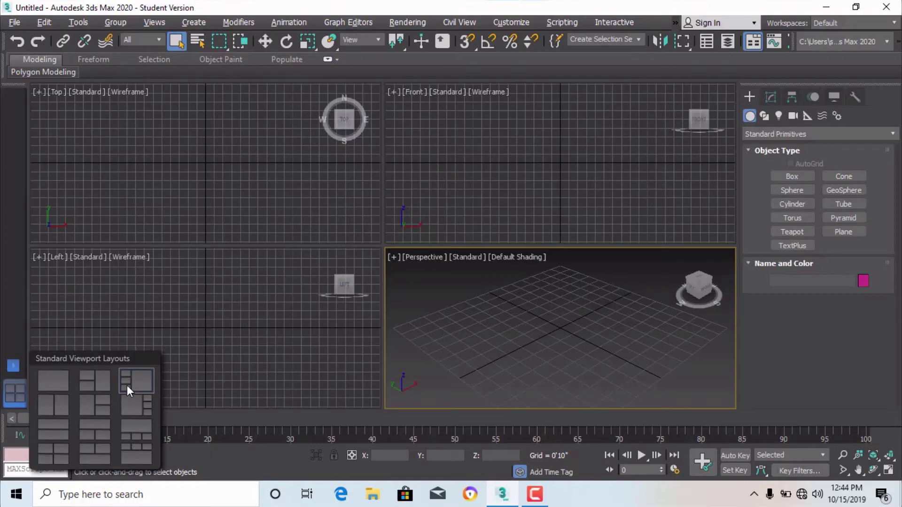
left_click(101, 388)
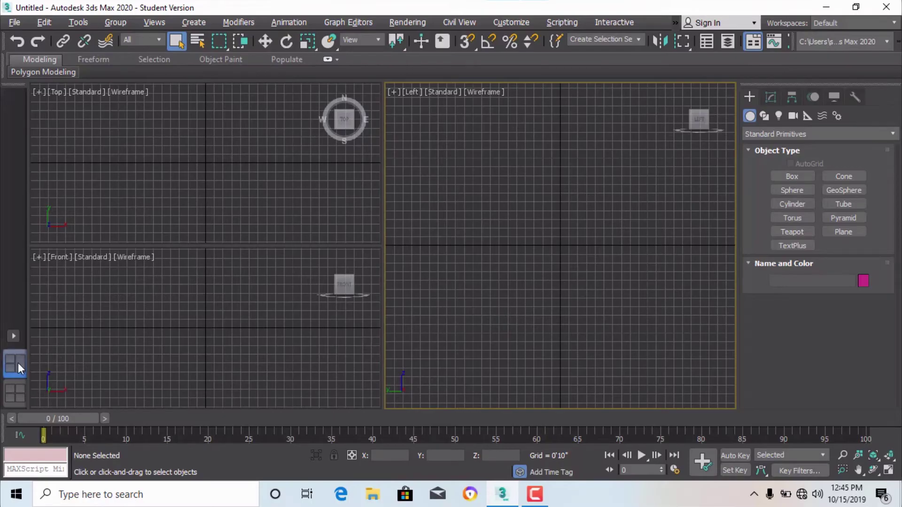
left_click(13, 336)
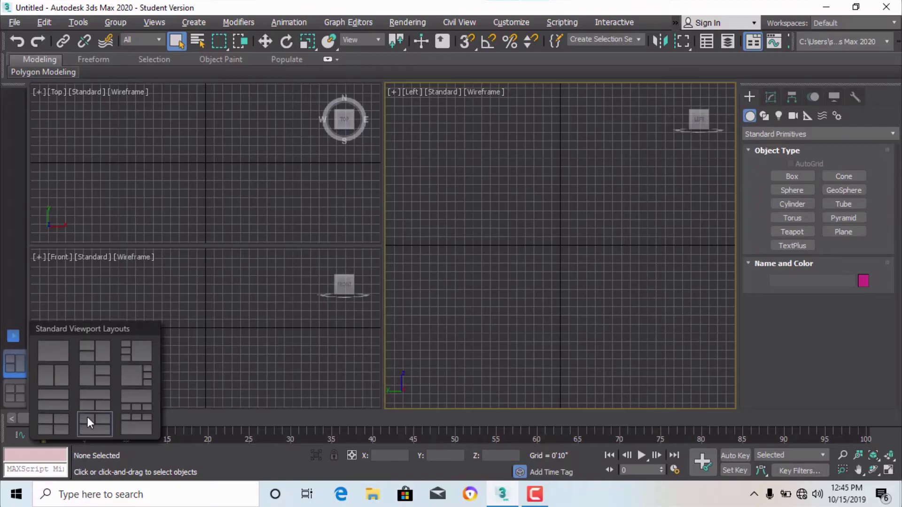
left_click(132, 421)
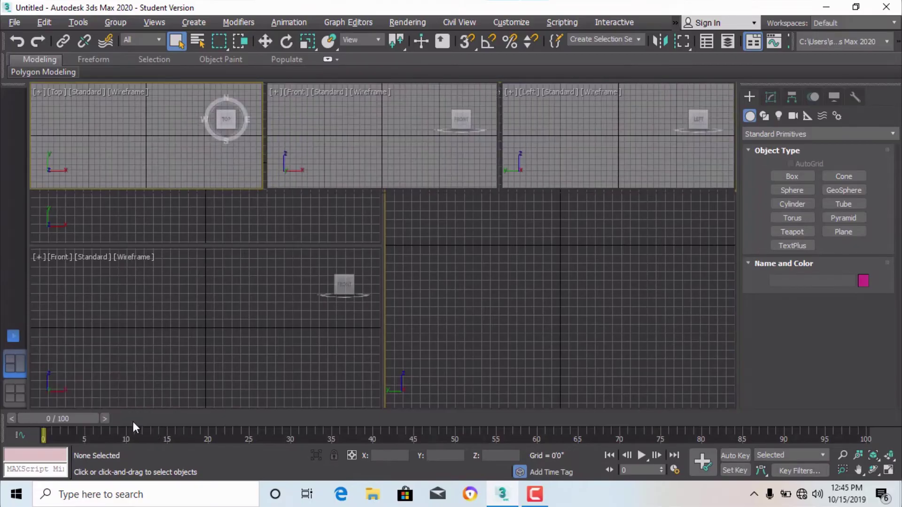
left_click(381, 160)
left_click(643, 156)
left_click(444, 269)
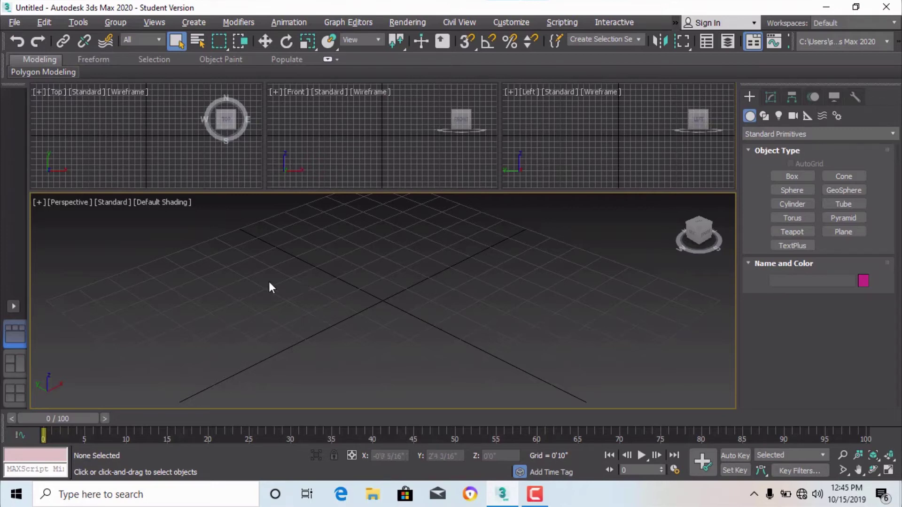
left_click(17, 307)
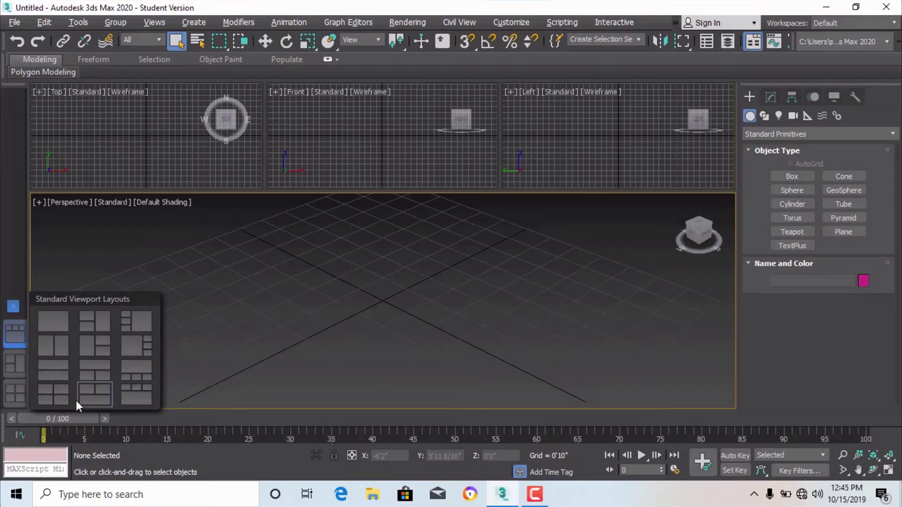
left_click(58, 392)
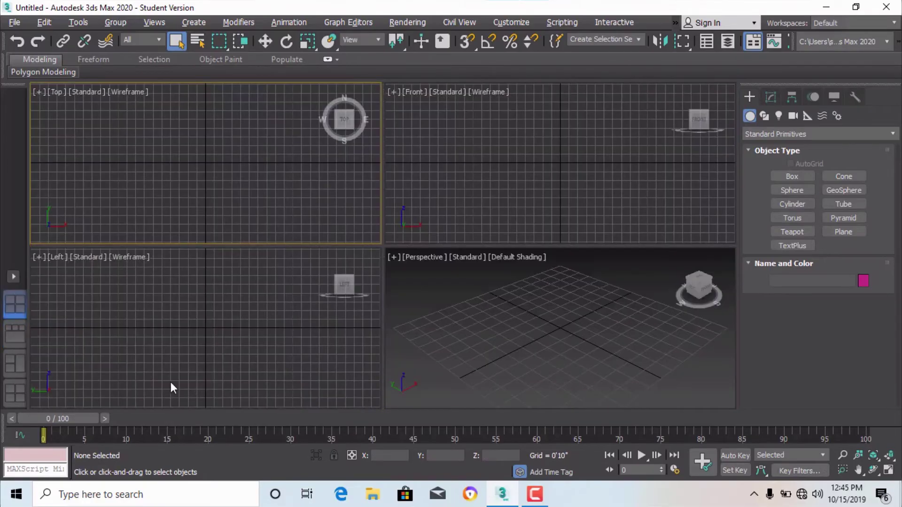
- Drag the vertical viewport divider left to widen Front and Perspective, and orbit Perspective to a ViewCube corner
left_click(464, 335)
left_click(461, 210)
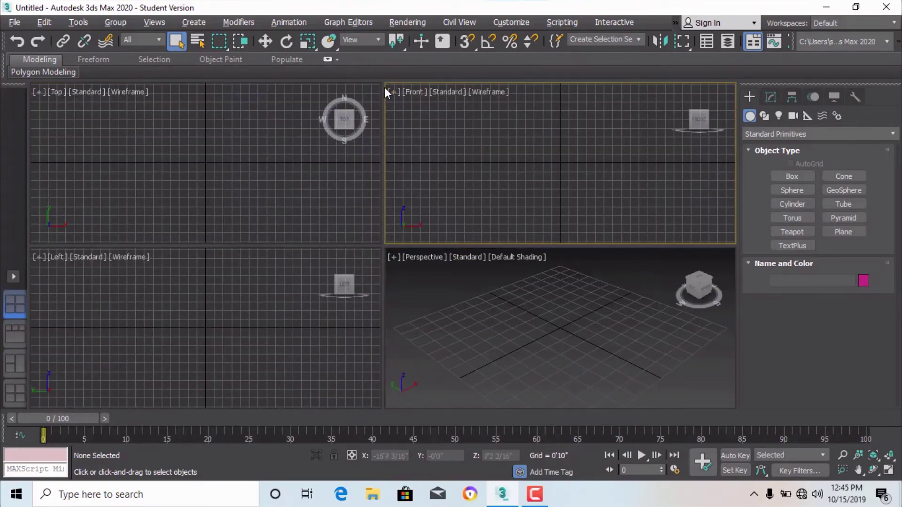
left_click_drag(383, 88, 375, 108)
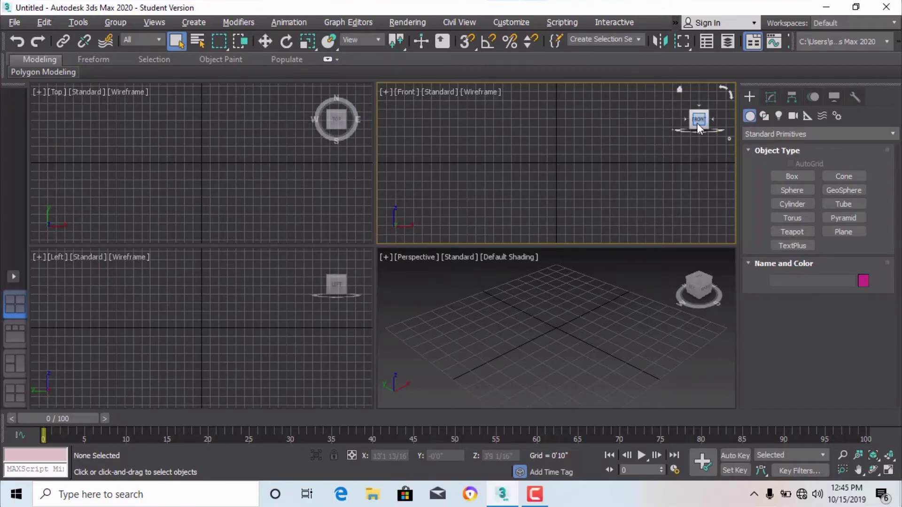
left_click(710, 288)
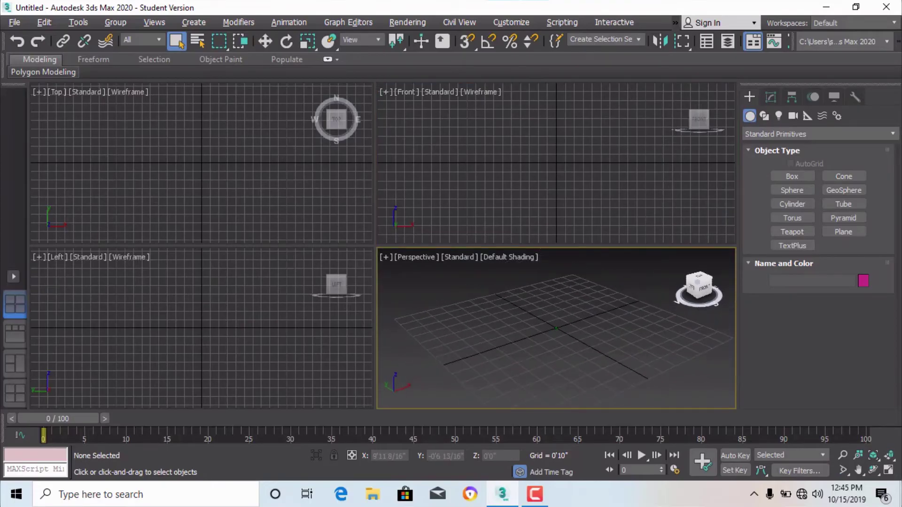
left_click(275, 227)
left_click(270, 310)
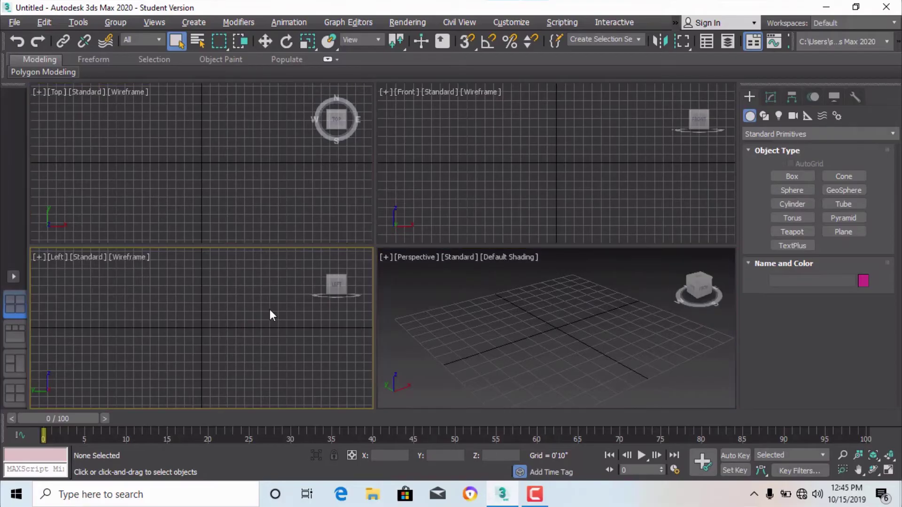
- Glance at the File menu, then draw a box about 5 feet square and 3 feet tall in Top
left_click(15, 23)
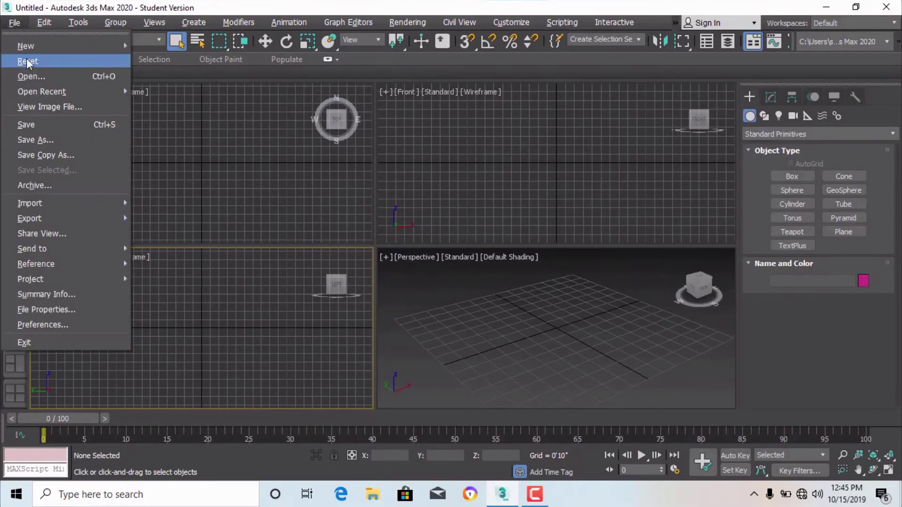
mouse_move(32, 47)
left_click(799, 177)
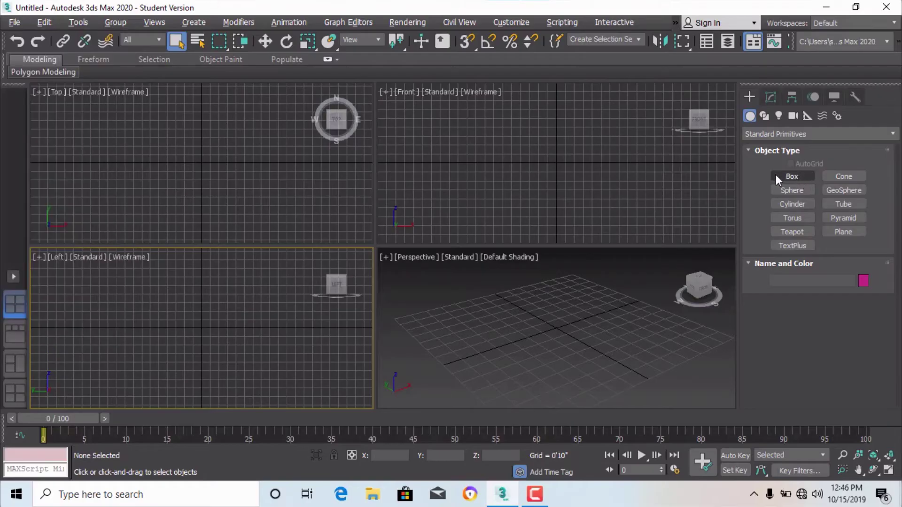
left_click(792, 177)
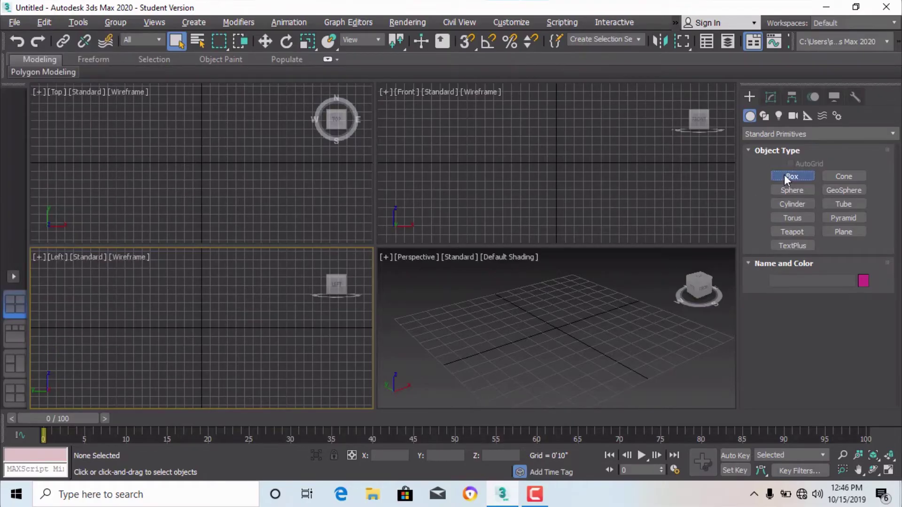
left_click_drag(183, 145, 243, 199)
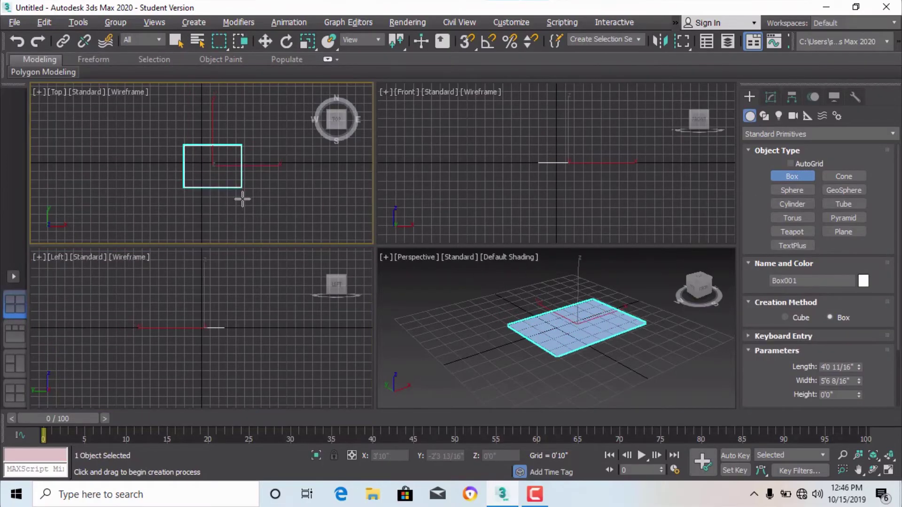
left_click(244, 168)
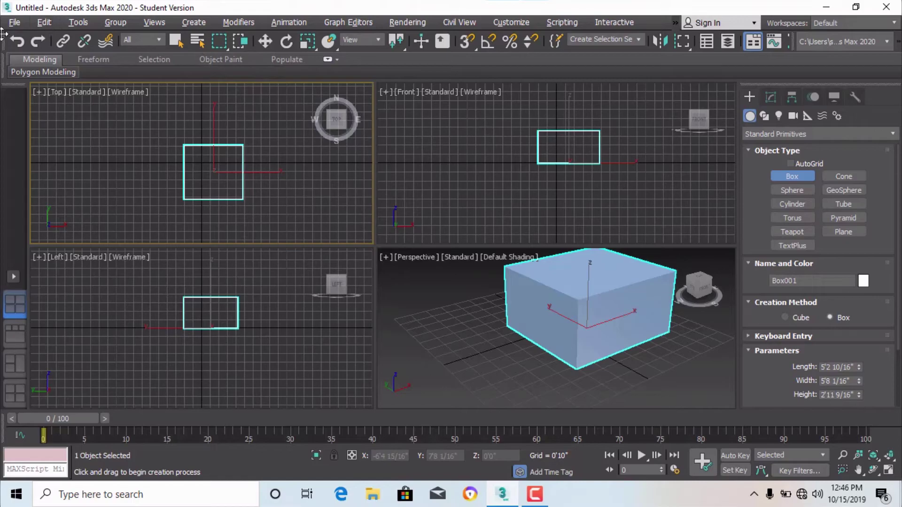
- Reset the scene with File > Reset, choosing Don't Save and confirming Yes
left_click(14, 24)
left_click(22, 61)
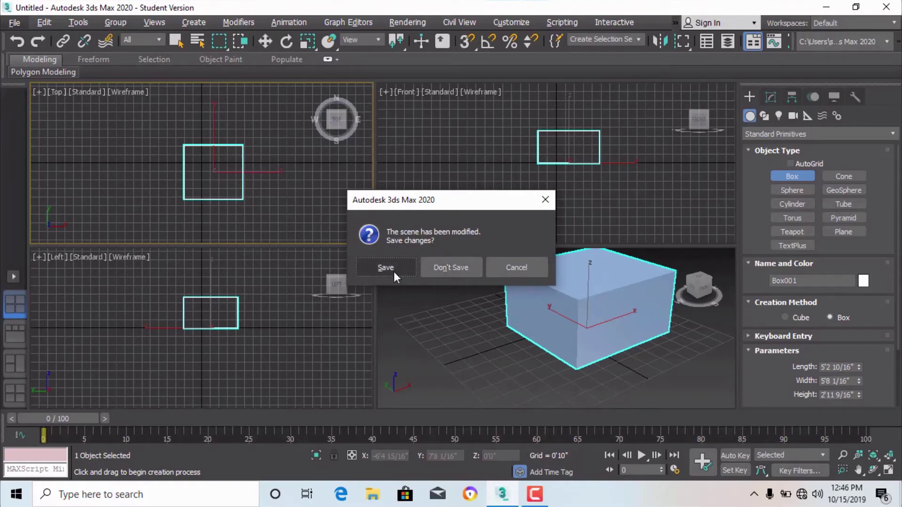
left_click(451, 268)
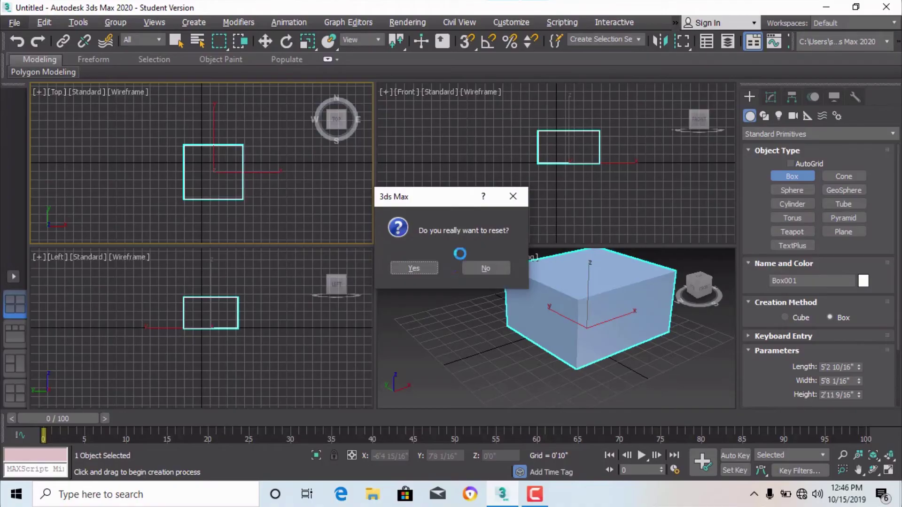
left_click(414, 268)
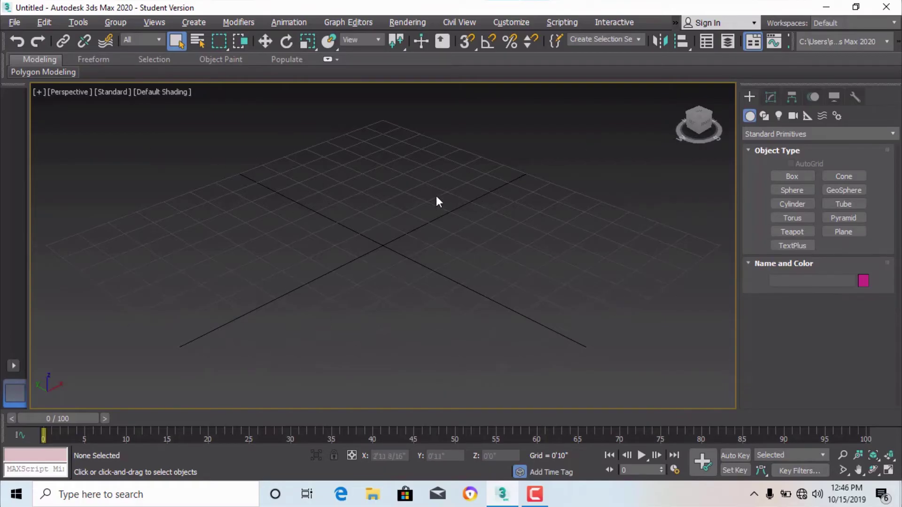
- Toggle from the maximized Perspective view back to the four-viewport layout with Alt+W
key("alt+w")
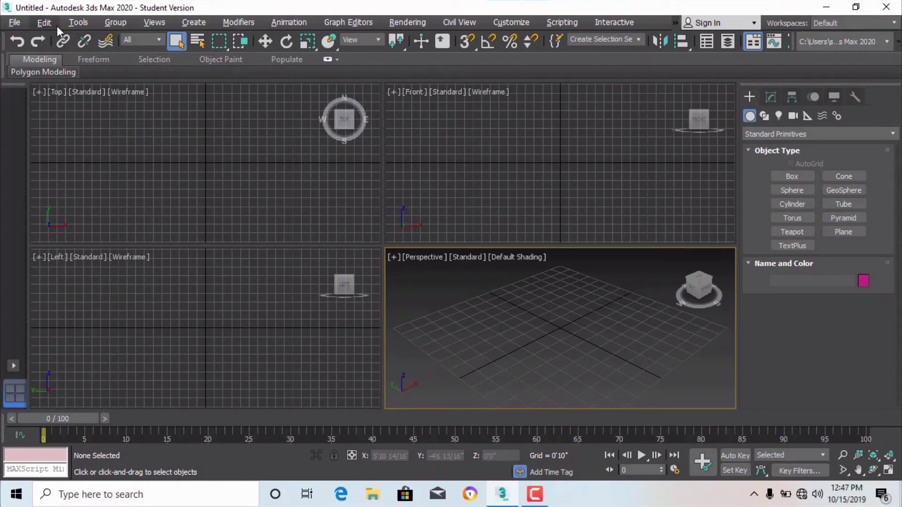
left_click(18, 22)
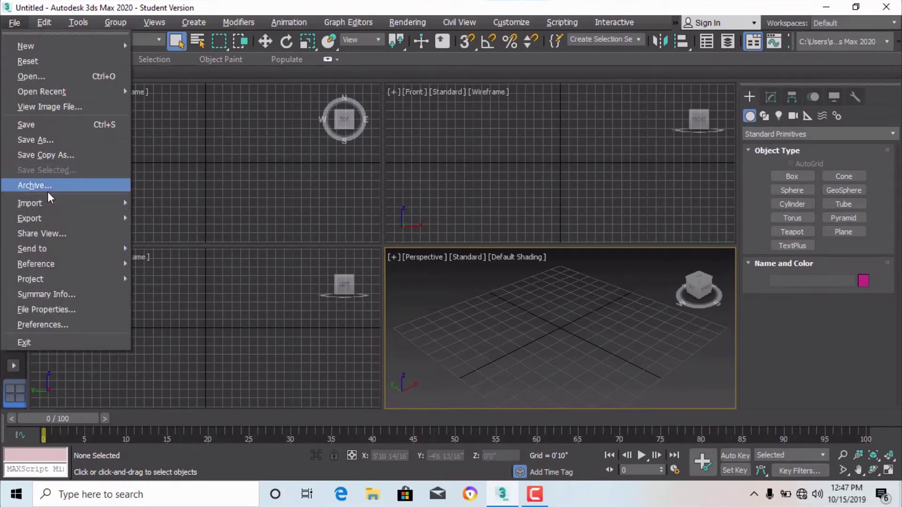
mouse_move(69, 203)
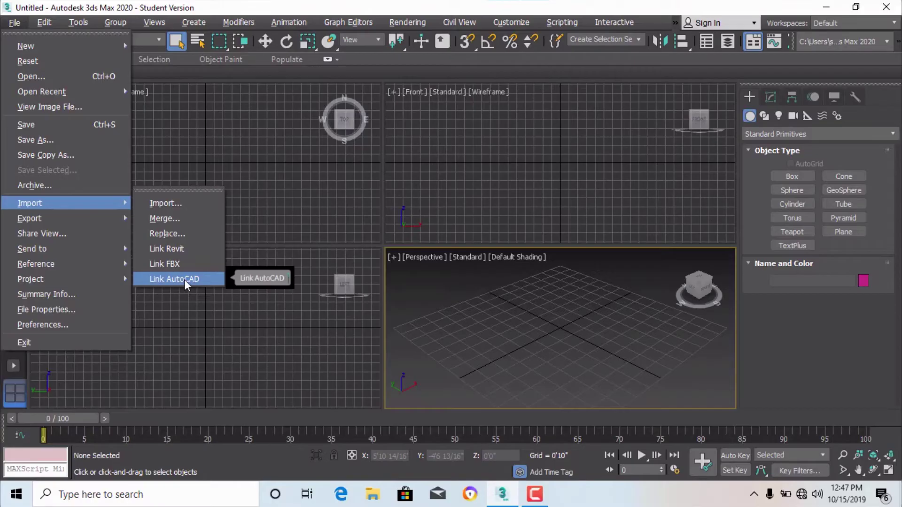
mouse_move(54, 221)
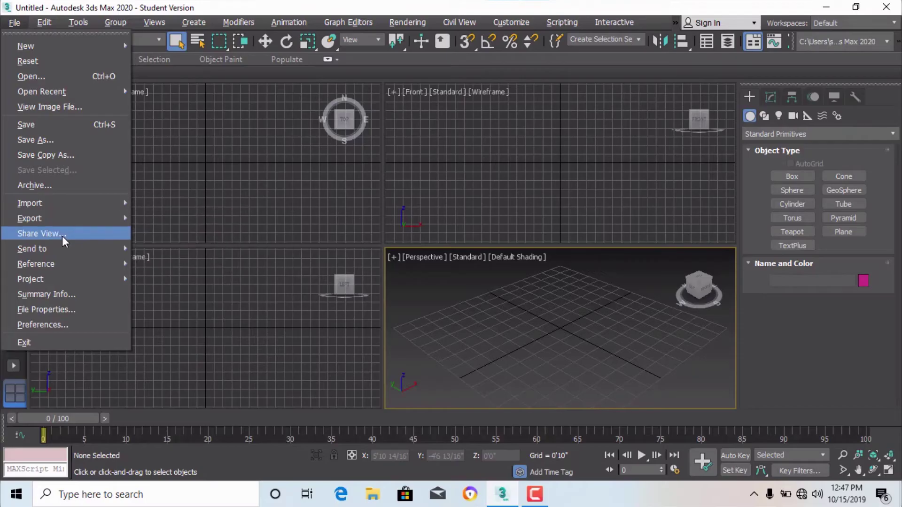
mouse_move(34, 251)
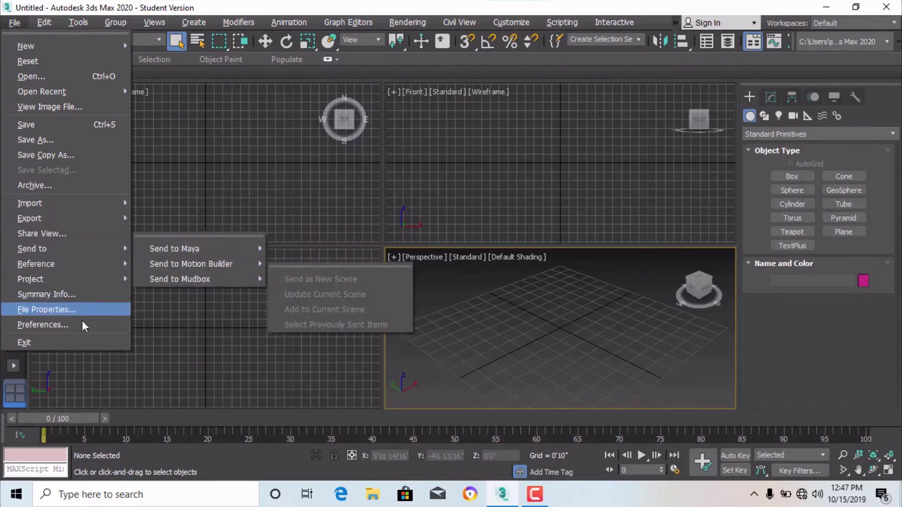
left_click(188, 163)
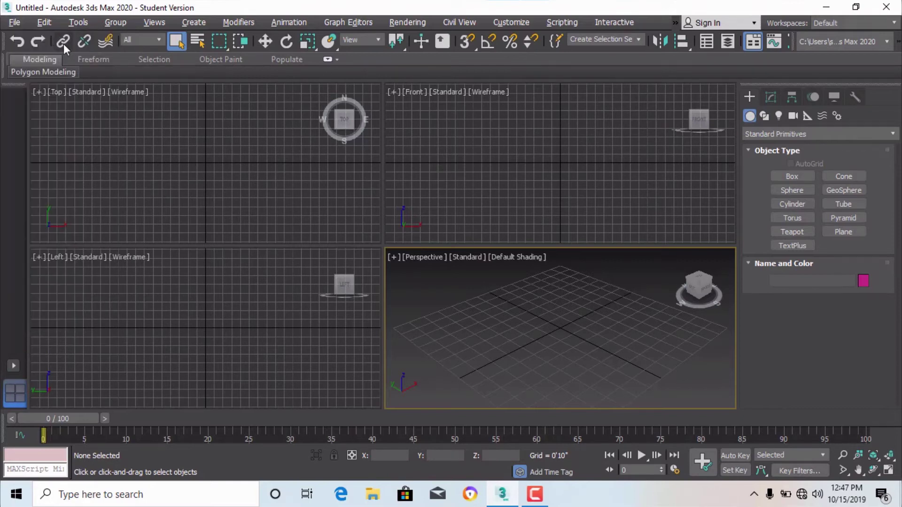
left_click(50, 24)
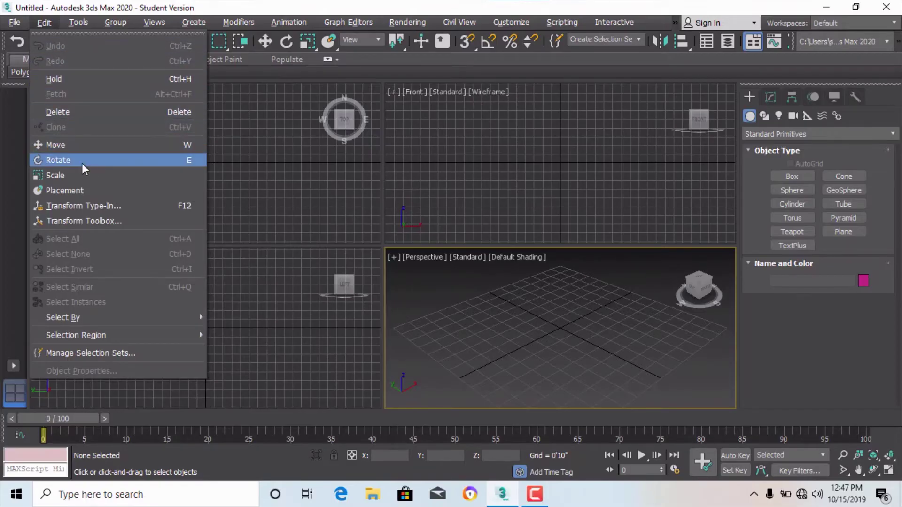
left_click(261, 161)
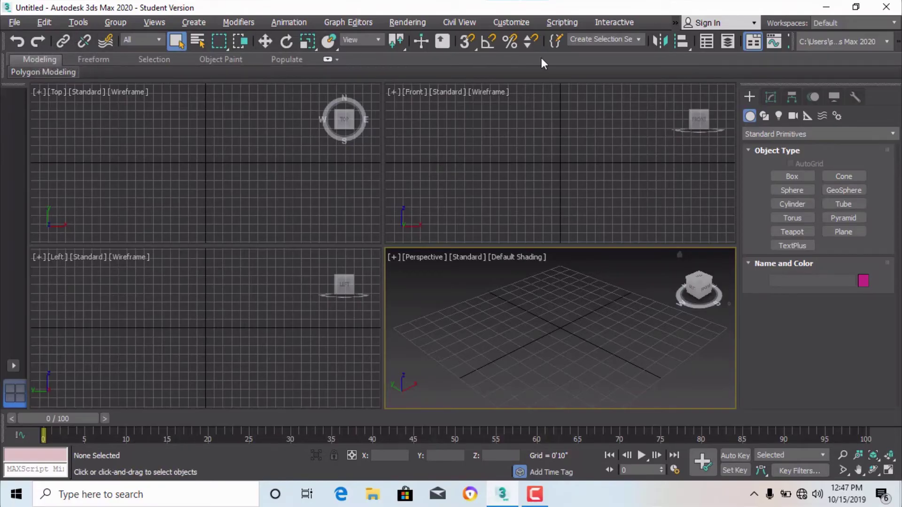
left_click(44, 22)
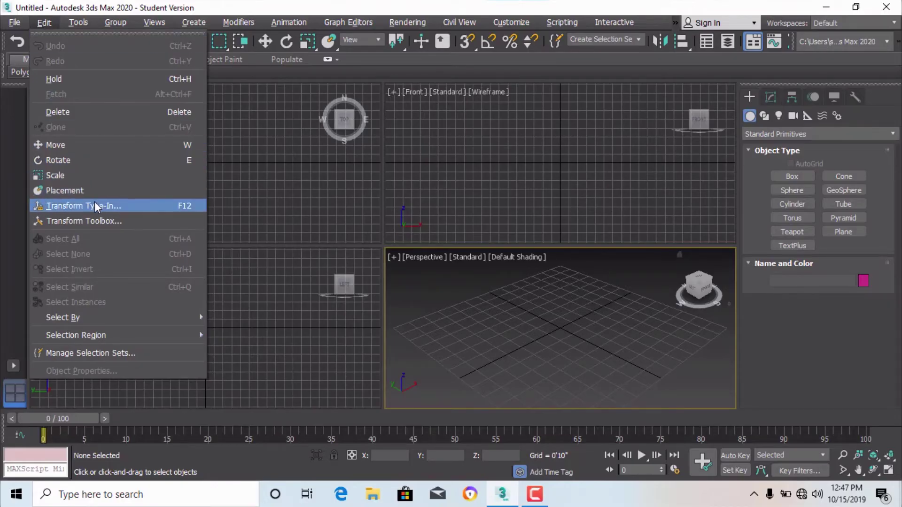
left_click(494, 92)
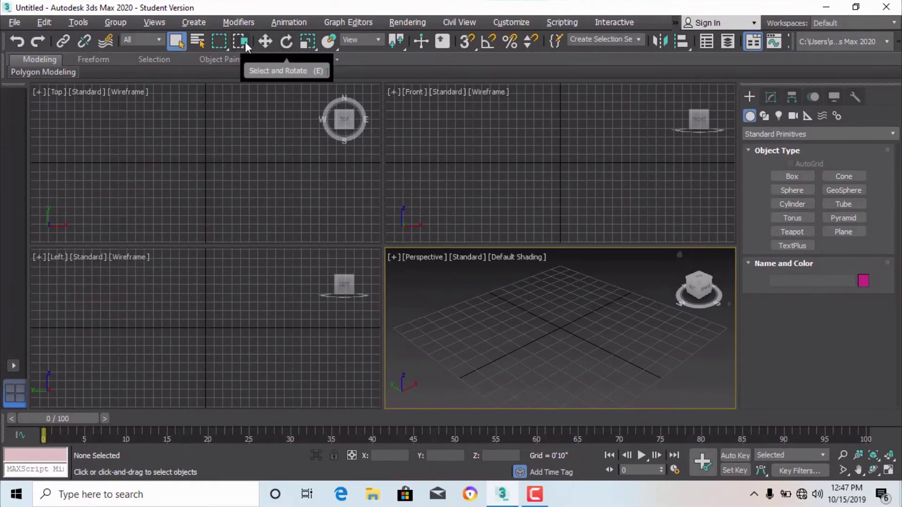
left_click(115, 22)
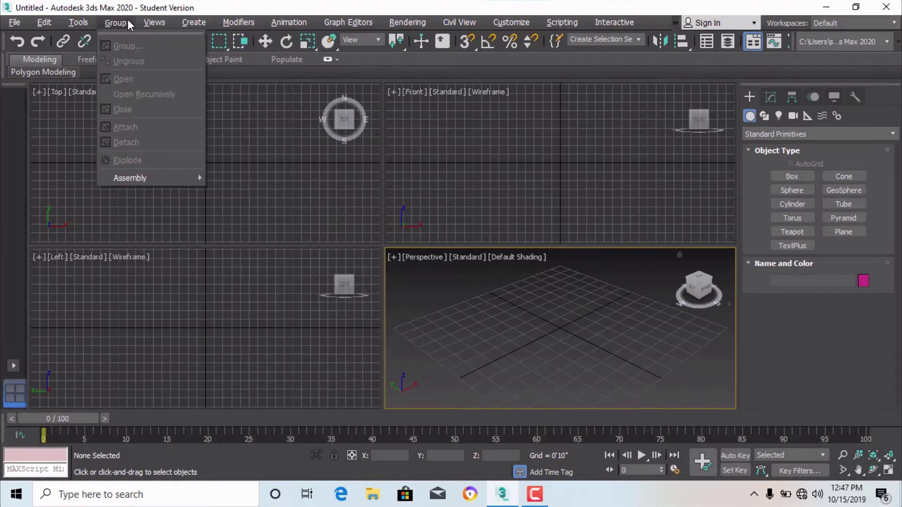
mouse_move(154, 23)
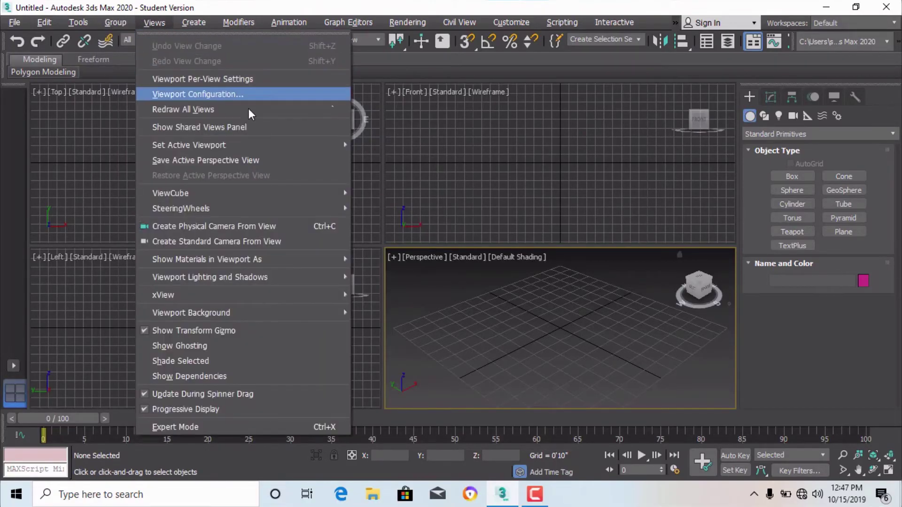
left_click(153, 22)
left_click(154, 23)
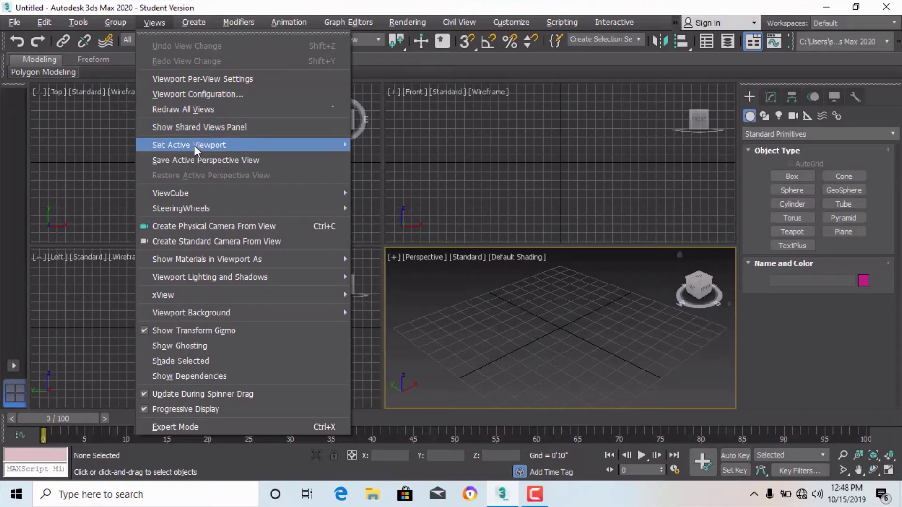
mouse_move(198, 194)
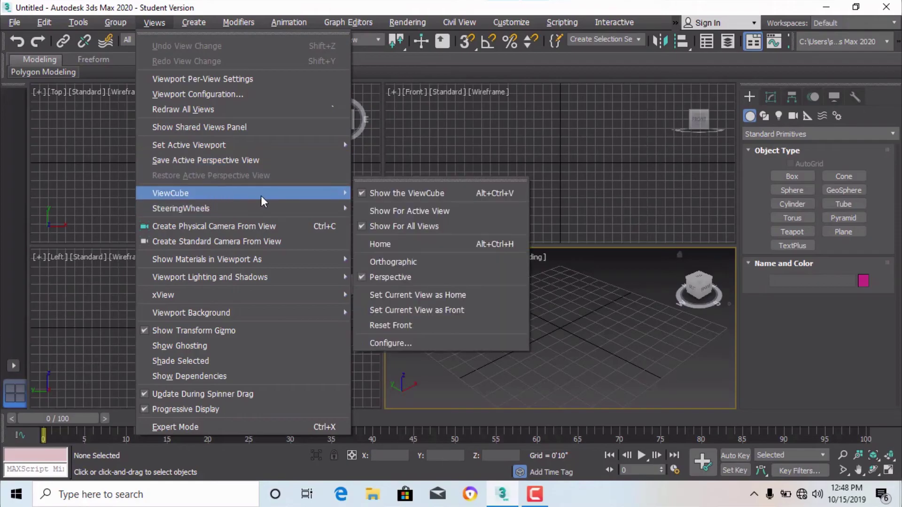
left_click(363, 193)
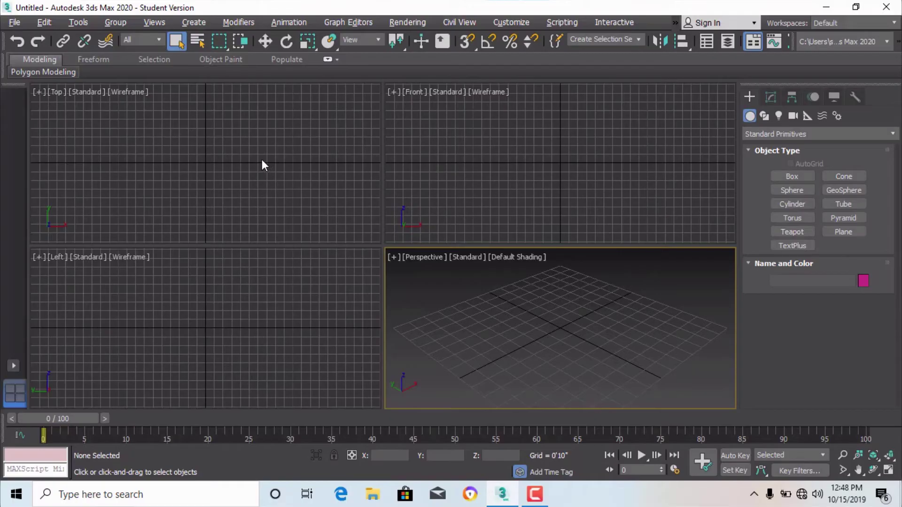
left_click(156, 22)
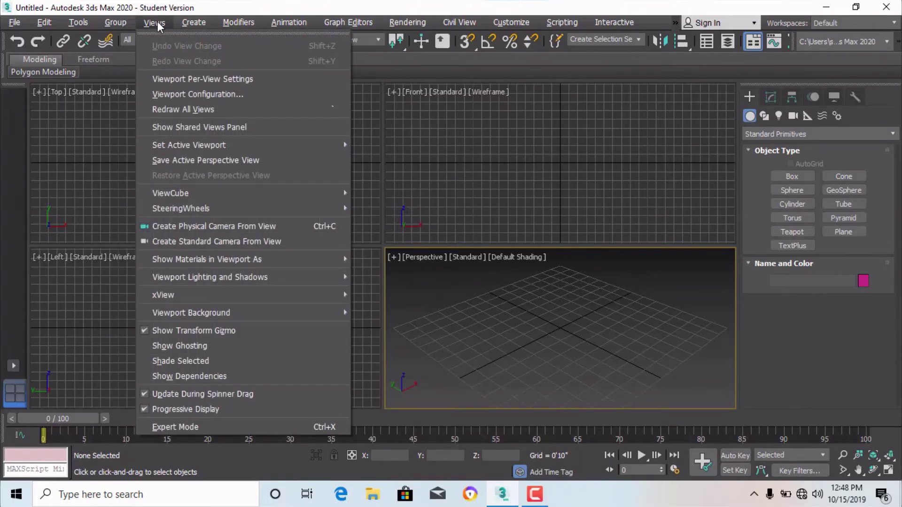
mouse_move(250, 193)
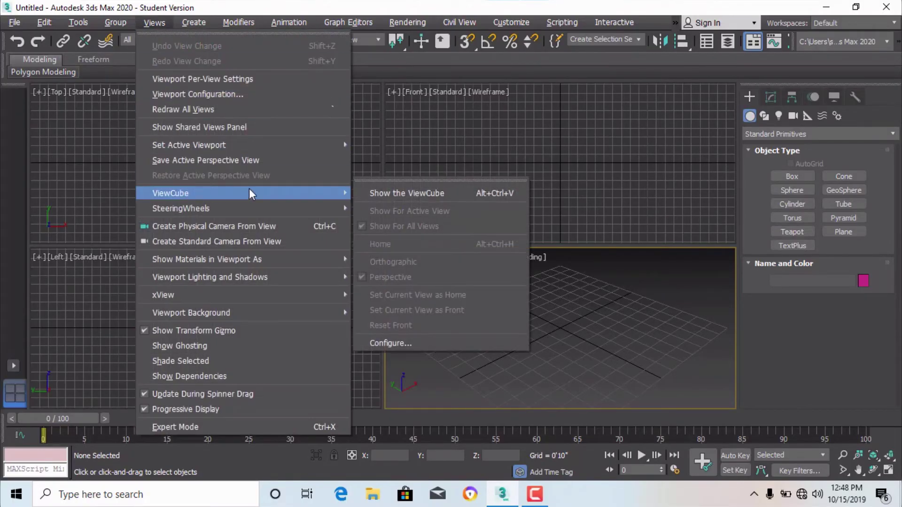
left_click(365, 191)
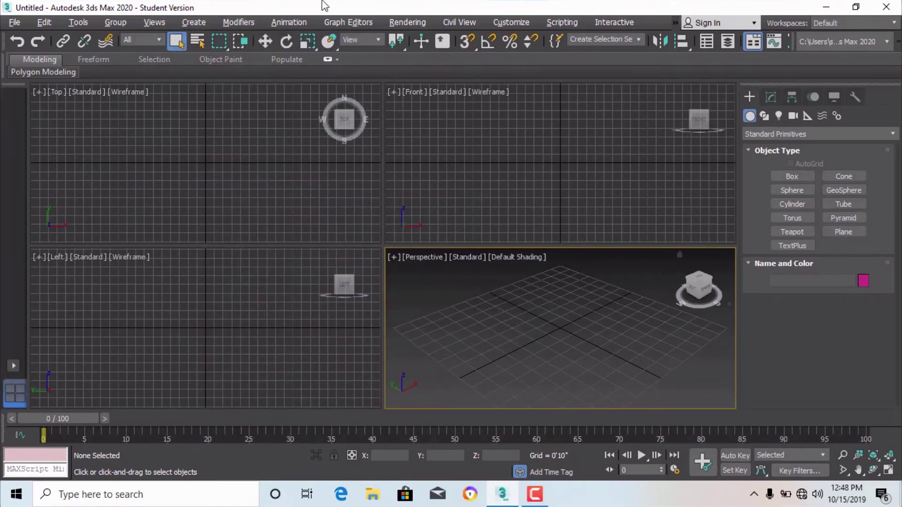
- Open and close the Create menu, then reopen it to show Standard Primitives and other categories
left_click(202, 24)
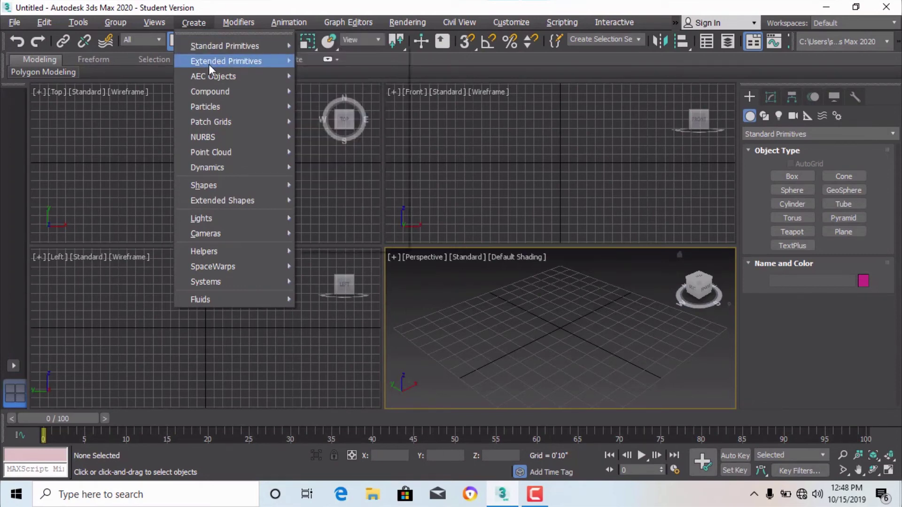
mouse_move(223, 78)
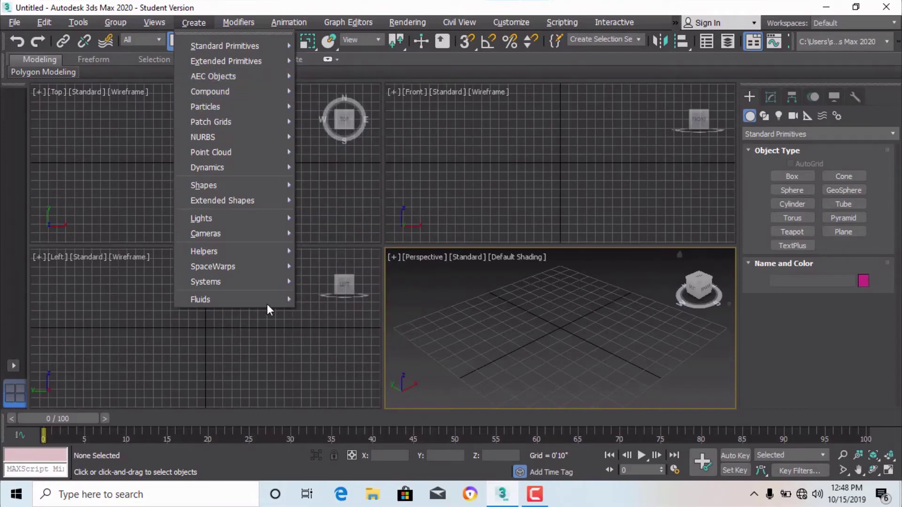
left_click(107, 135)
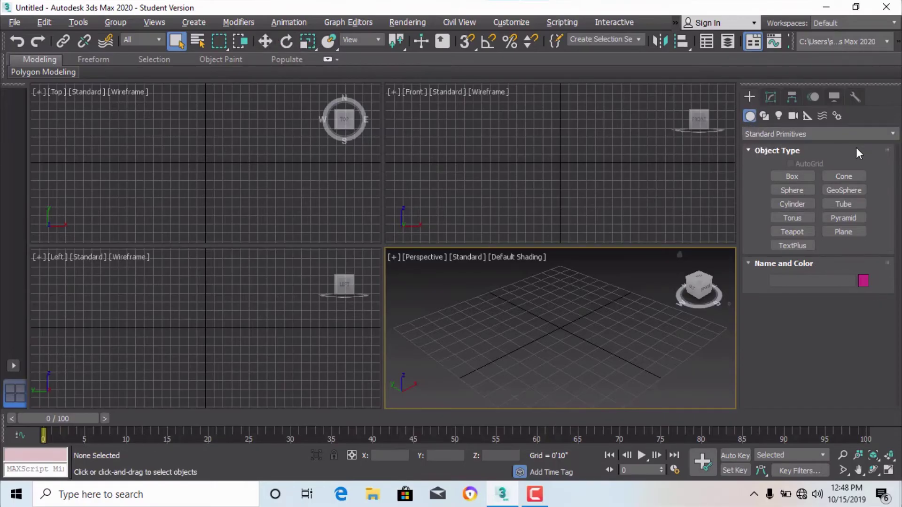
left_click(192, 24)
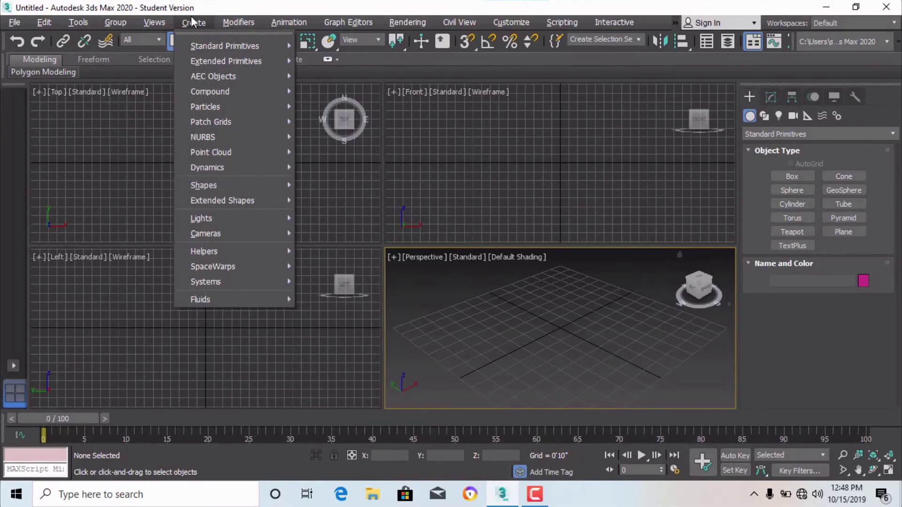
mouse_move(239, 22)
mouse_move(207, 24)
mouse_move(244, 50)
- Close the open menu and activate the Top, Left, Perspective and Front viewports in turn
left_click(347, 193)
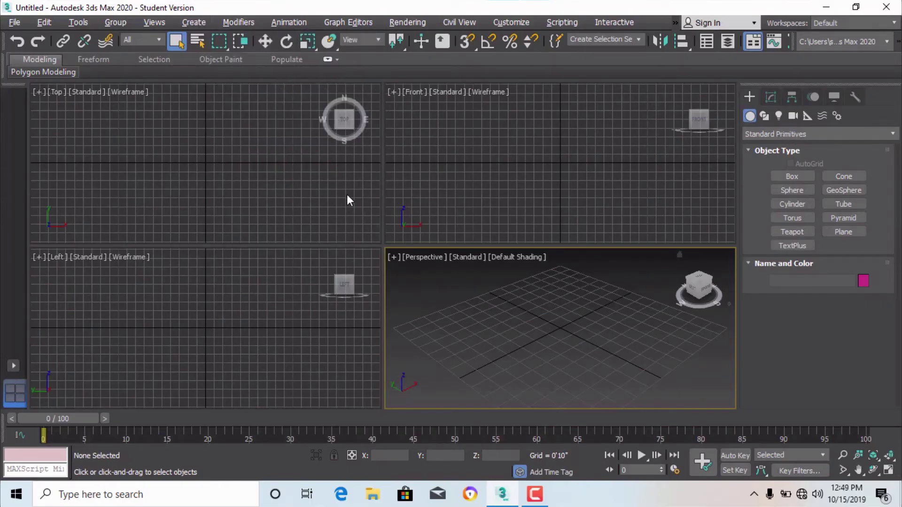
left_click(233, 199)
left_click(254, 305)
left_click(470, 310)
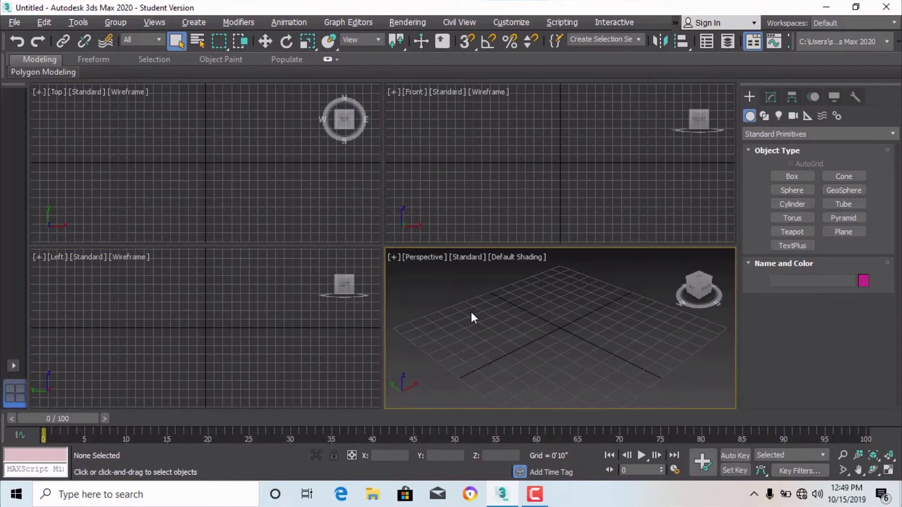
left_click(480, 140)
left_click(233, 169)
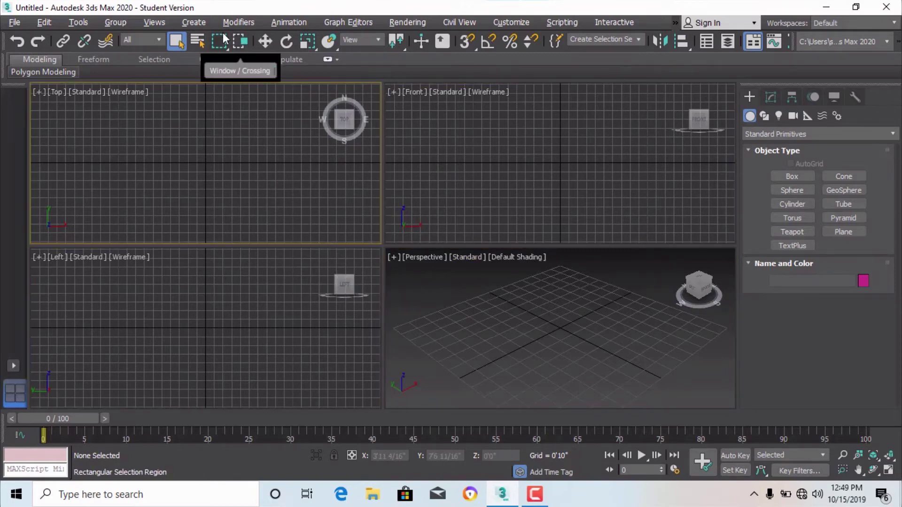
- Browse the Modifiers menu, switch the Command Panel to Modify then Create, and open Animation
left_click(235, 23)
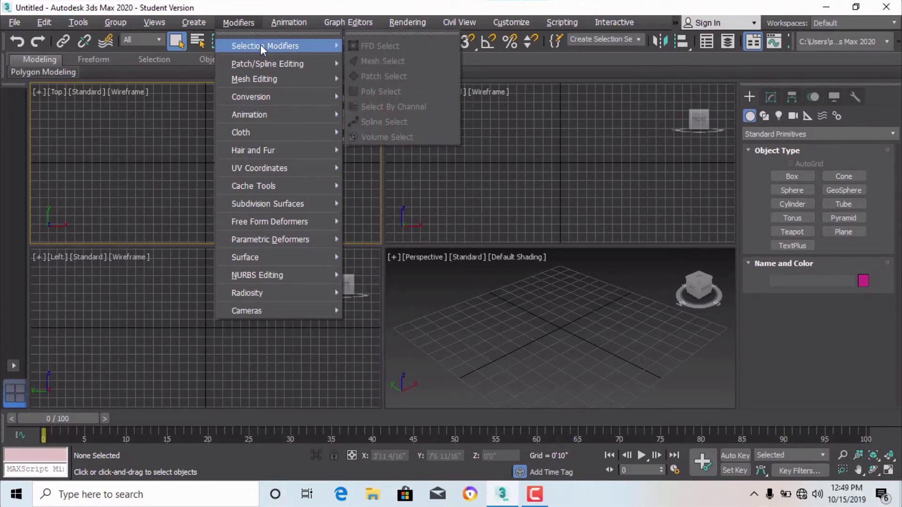
left_click(770, 97)
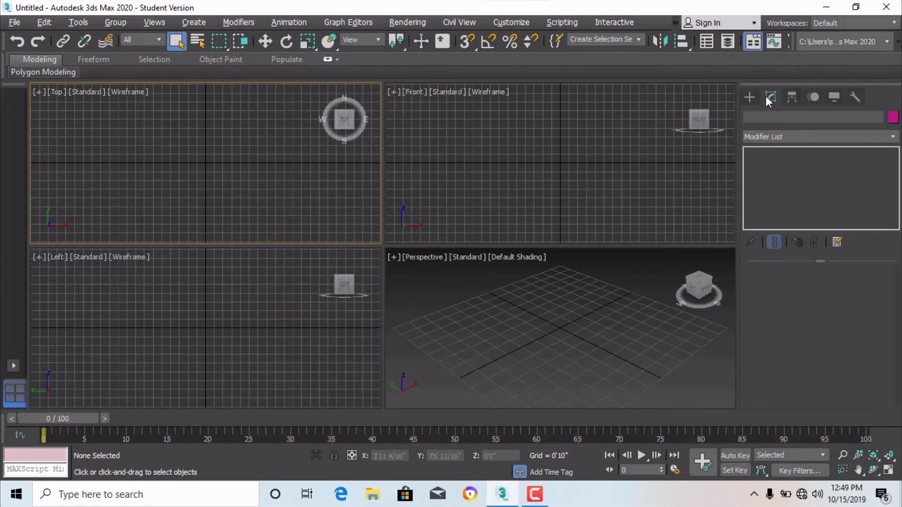
left_click(751, 98)
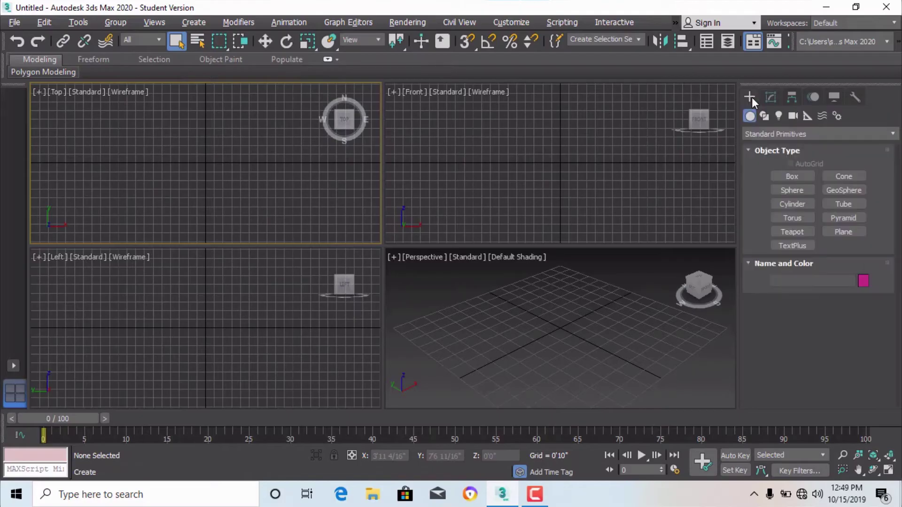
left_click(289, 23)
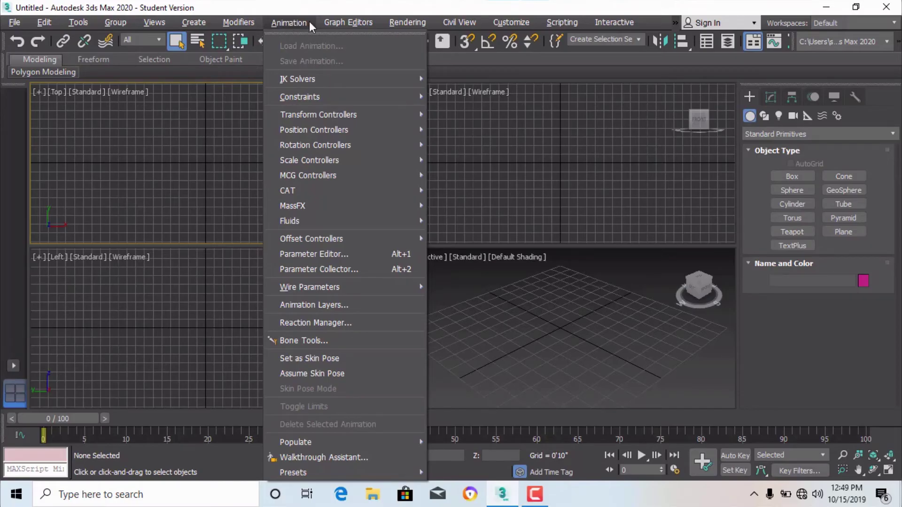
- Browse the Graph Editors and Rendering menus, then dismiss them by clicking a viewport
mouse_move(343, 24)
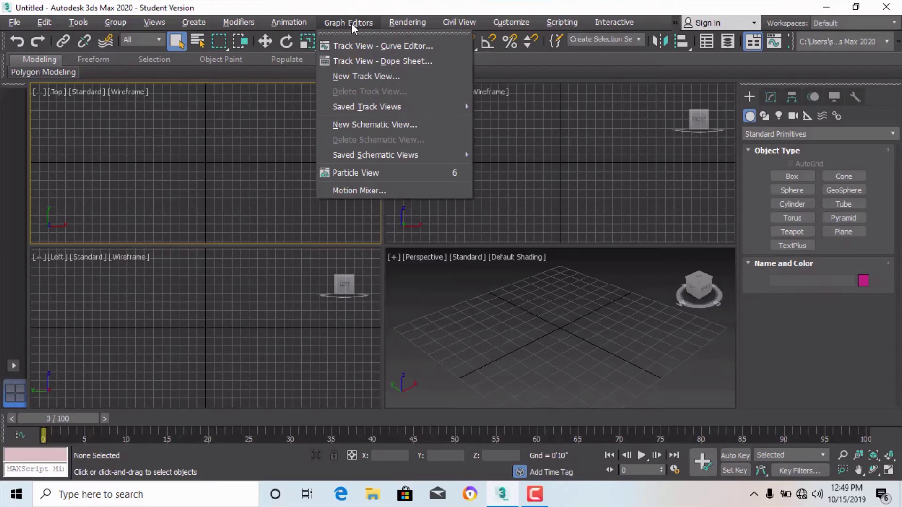
mouse_move(411, 26)
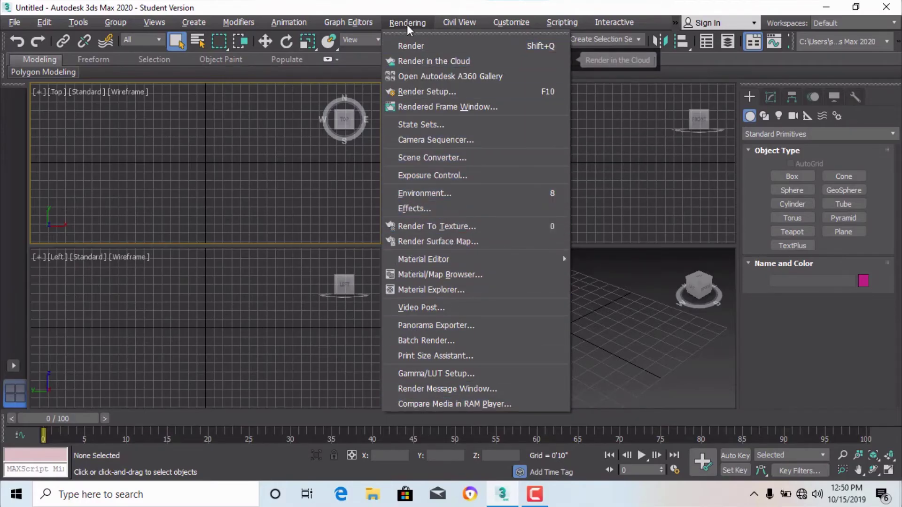
left_click(646, 177)
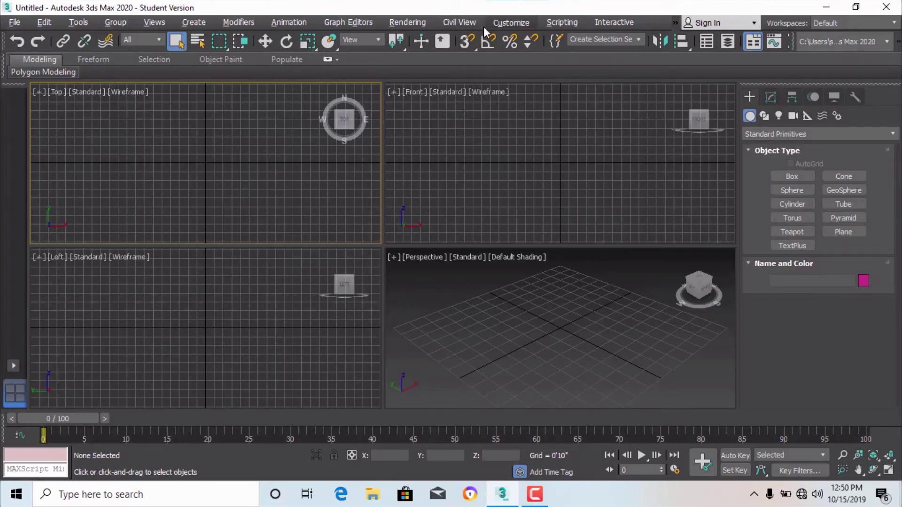
- Choose Customize > Custom UI and Defaults Switcher
left_click(519, 26)
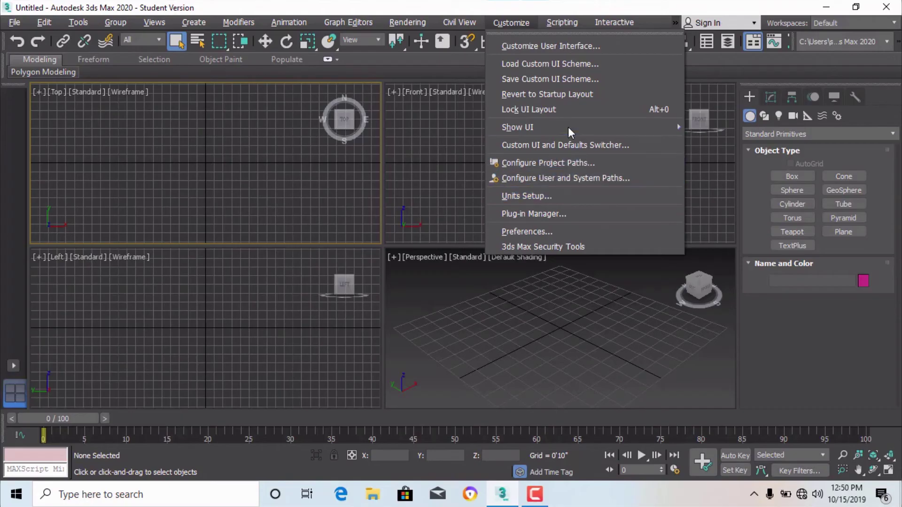
mouse_move(566, 126)
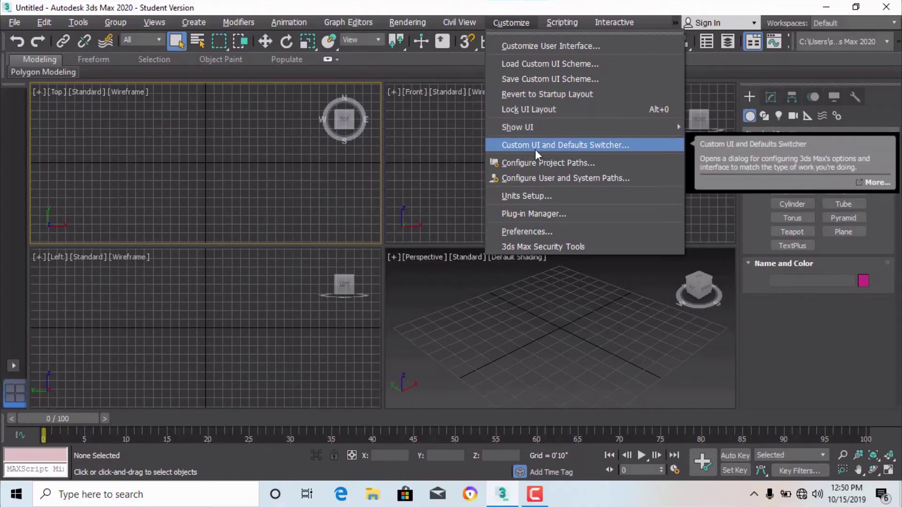
left_click(590, 150)
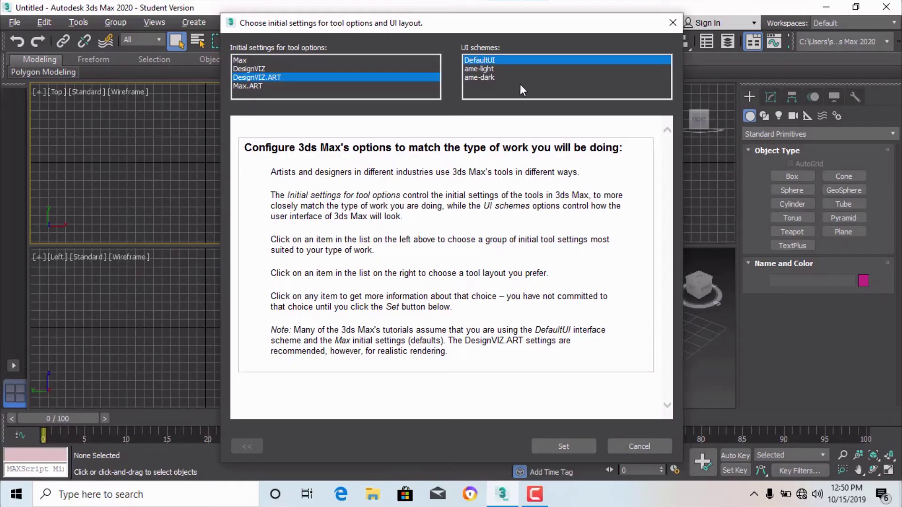
- Select the ame-light UI scheme in the switcher and apply it with Set
left_click(478, 70)
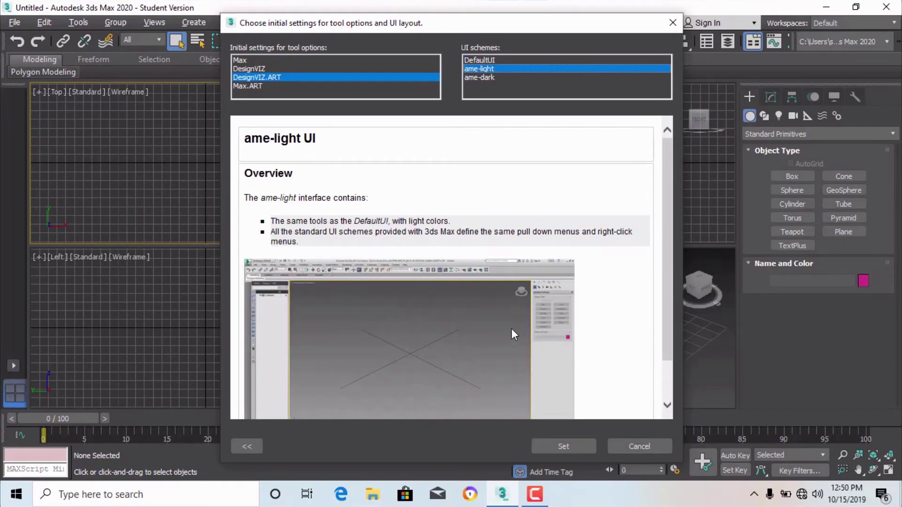
scroll(511, 328, "down", 1)
left_click_drag(497, 31, 473, 1)
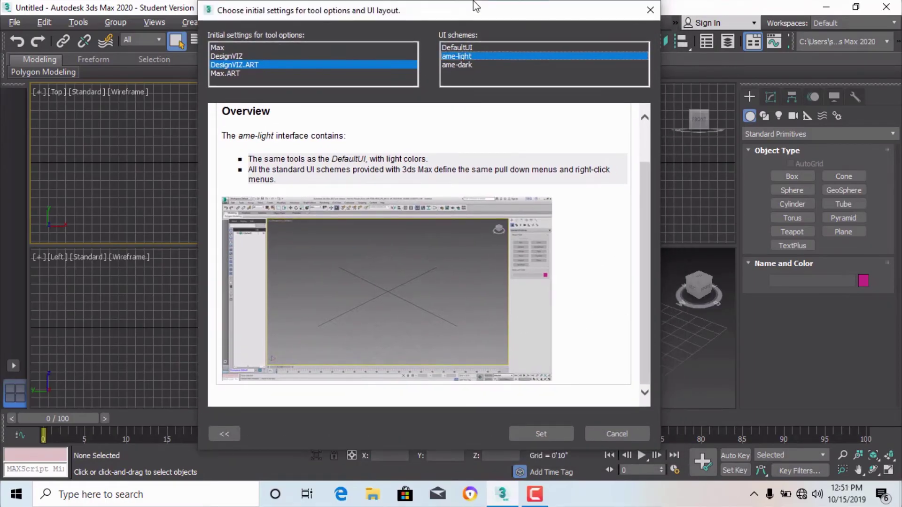
left_click(542, 434)
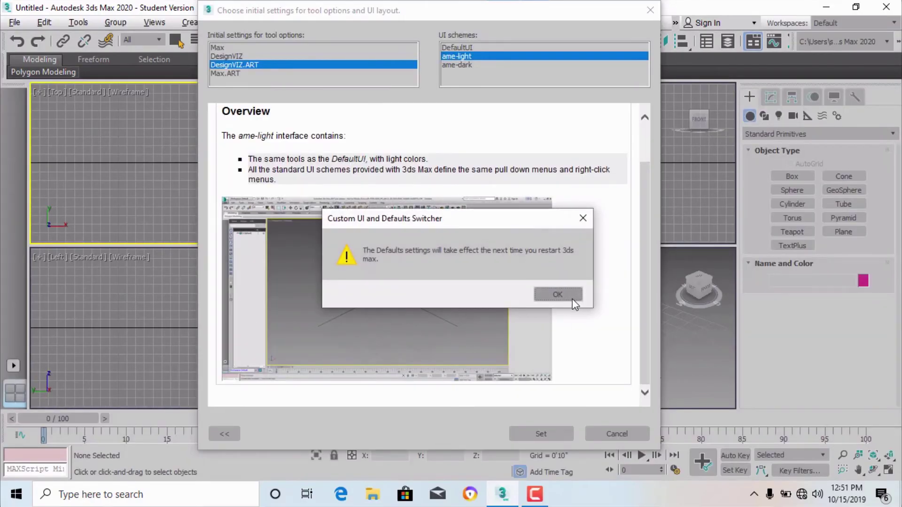
- Dismiss the restart notice and cycle the active viewport through Front, Perspective, Left and Top
left_click(561, 295)
left_click(568, 192)
left_click(561, 312)
left_click(310, 329)
left_click(242, 177)
left_click(540, 211)
left_click(600, 274)
left_click(234, 331)
left_click(215, 167)
left_click(541, 212)
left_click(475, 340)
left_click(215, 264)
- Reopen the Custom UI and Defaults Switcher from the Customize menu
left_click(320, 207)
left_click(539, 183)
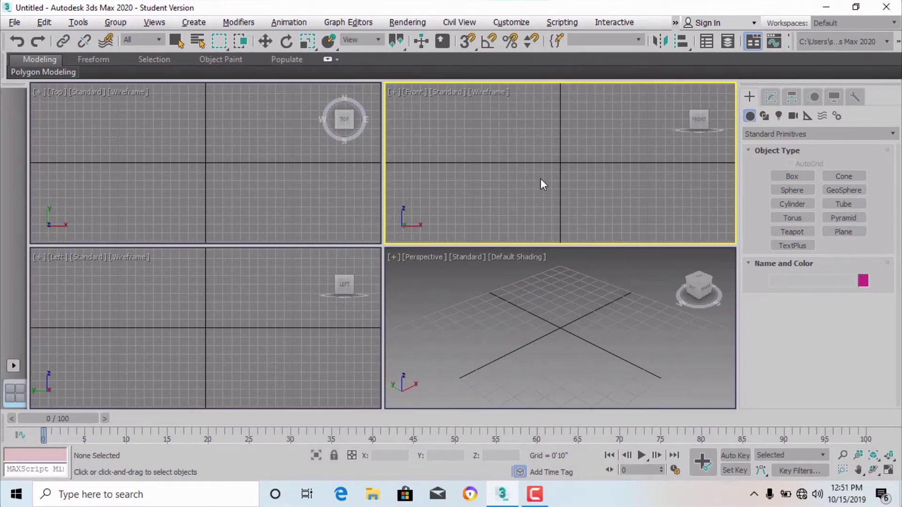
left_click(512, 23)
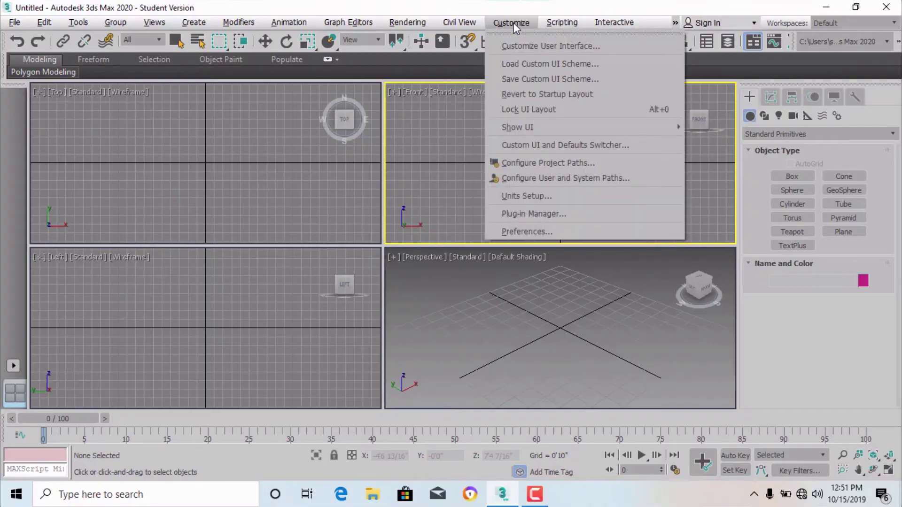
left_click(551, 146)
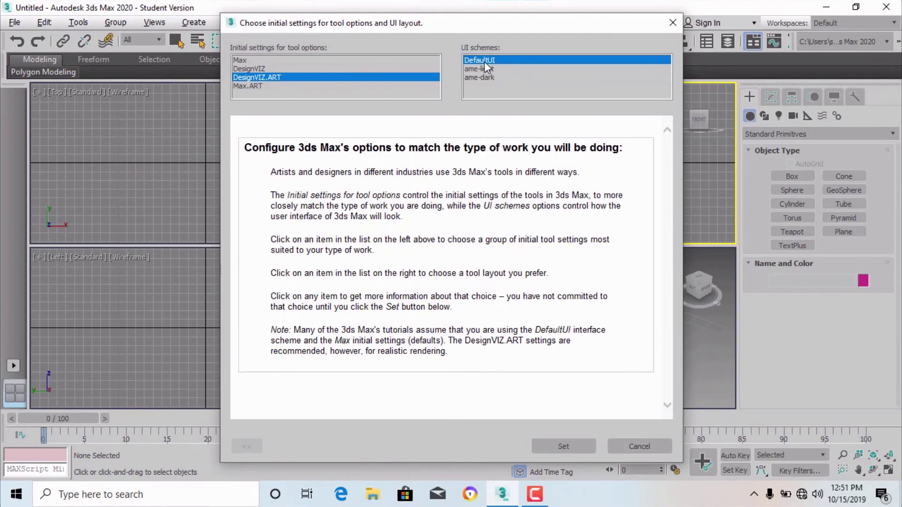
- Apply the DefaultUI scheme with Set and acknowledge the restart notice
left_click(481, 59)
left_click(568, 447)
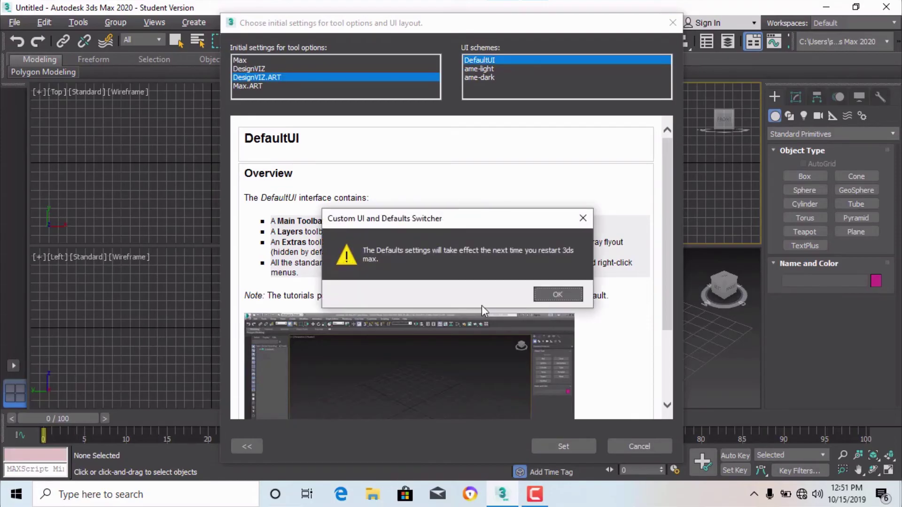
left_click(576, 297)
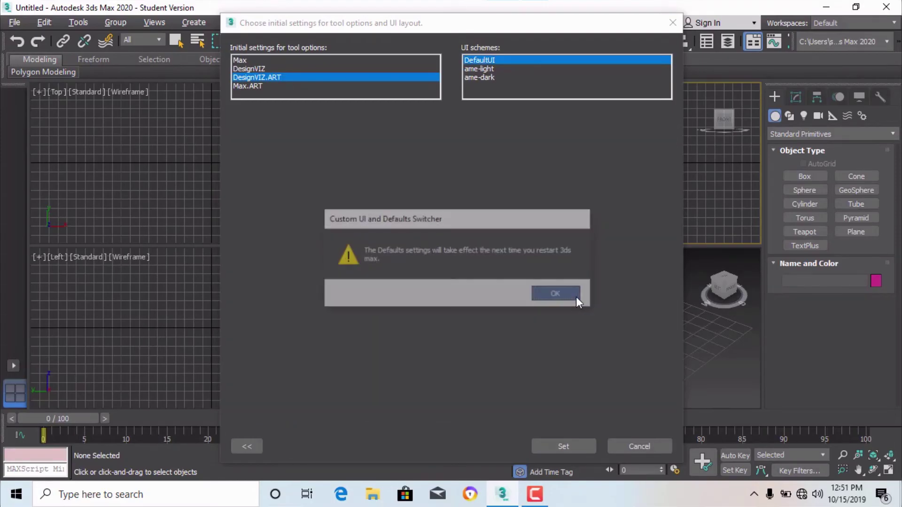
- Cycle the active viewport through Perspective, Left, Top and Front in the dark interface
left_click(579, 363)
left_click(254, 325)
left_click(301, 188)
left_click(470, 188)
left_click(513, 337)
left_click(186, 337)
left_click(197, 218)
left_click(540, 221)
left_click(565, 331)
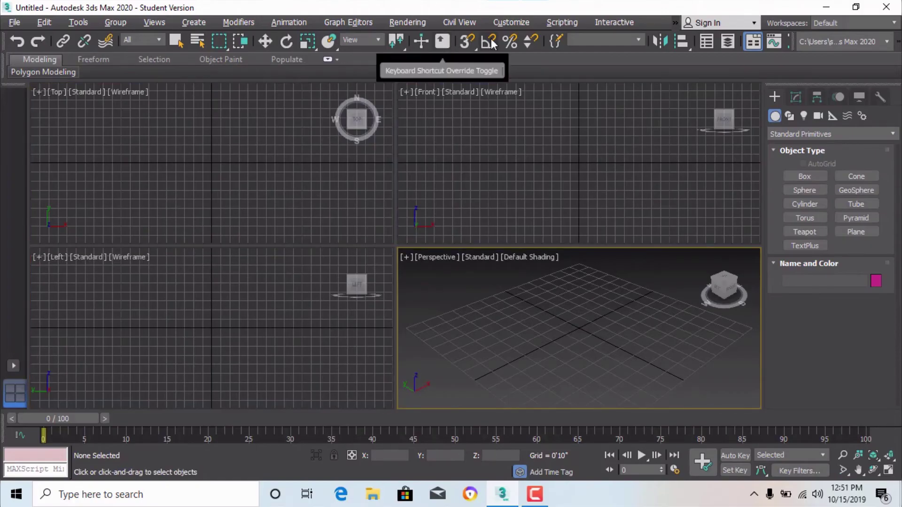
left_click(577, 149)
left_click(584, 303)
left_click(350, 303)
left_click(294, 126)
left_click(612, 187)
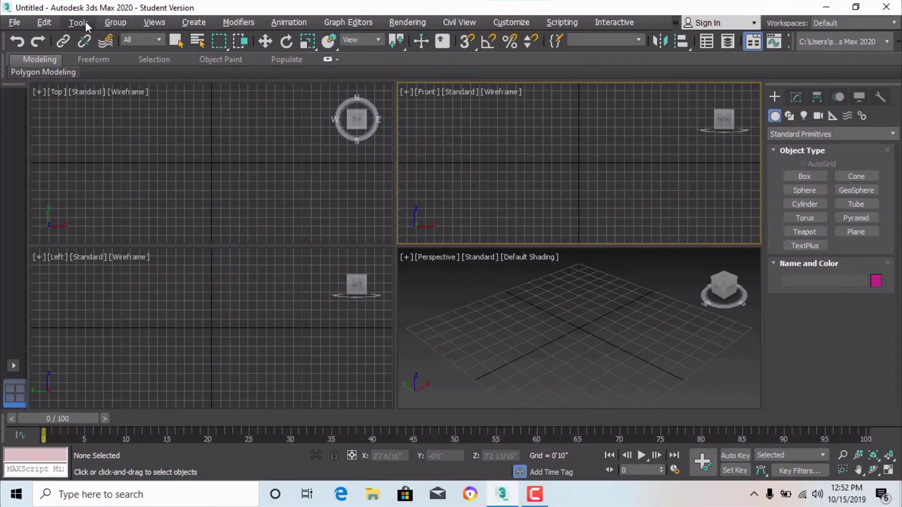
left_click(49, 21)
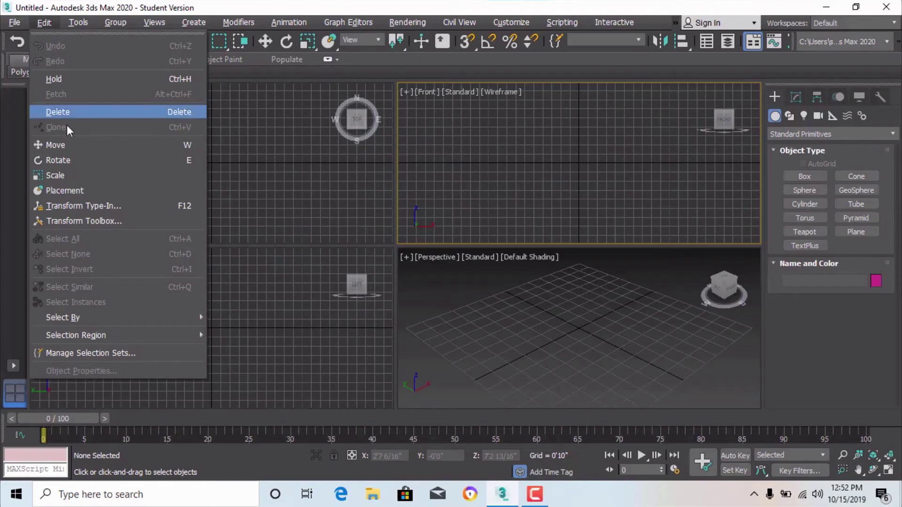
left_click(261, 104)
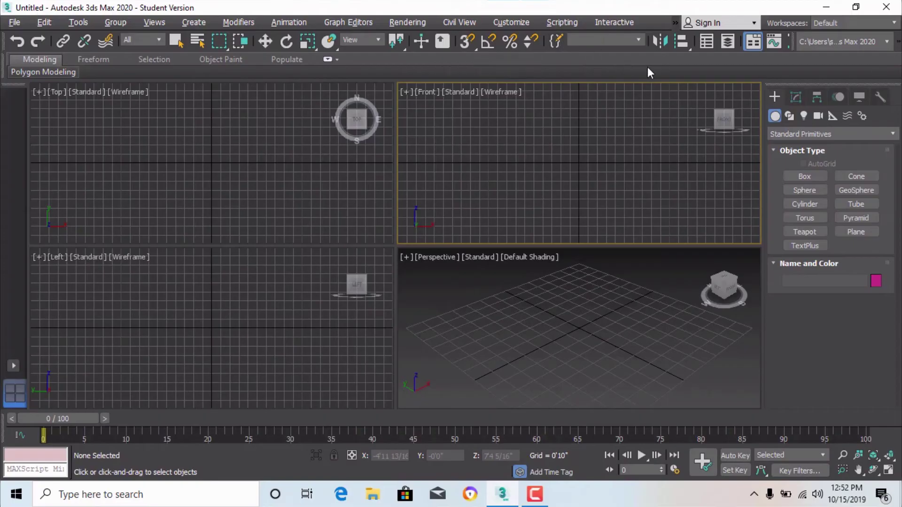
left_click(754, 45)
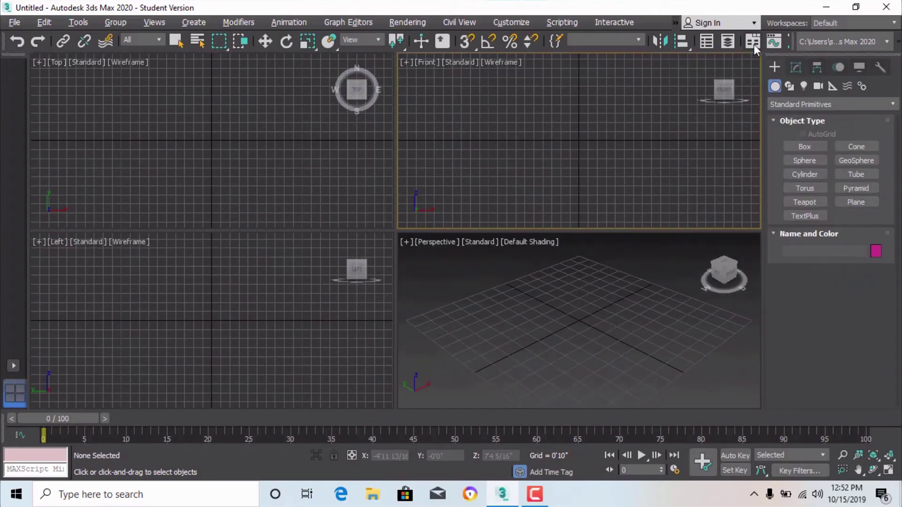
left_click(754, 44)
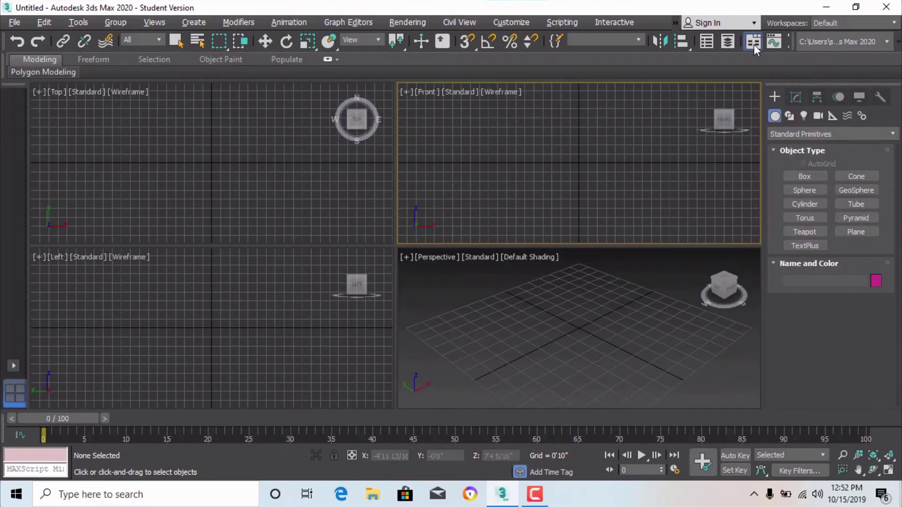
left_click(754, 44)
left_click(754, 44)
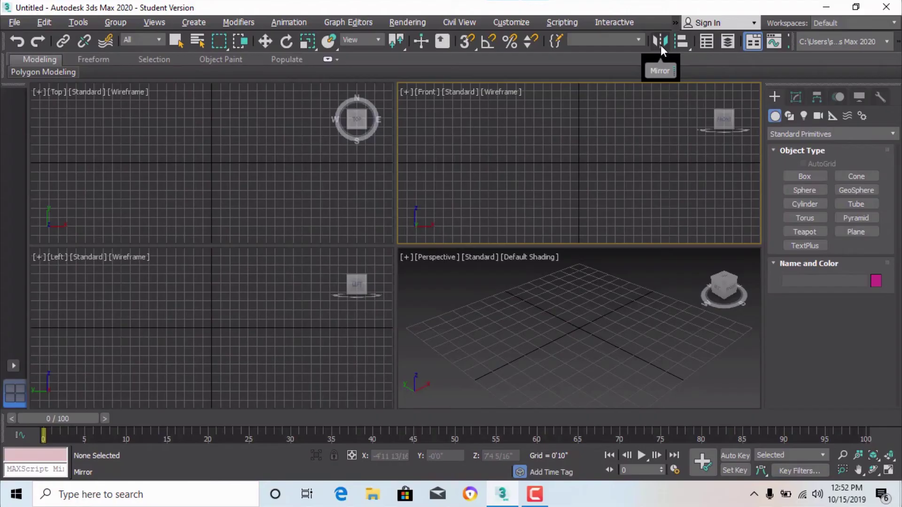
left_click(78, 25)
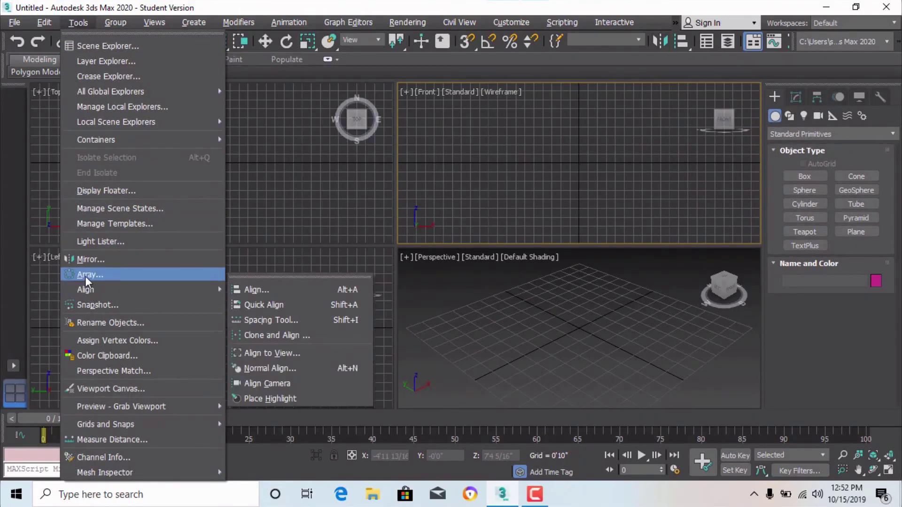
left_click(545, 155)
left_click(171, 231)
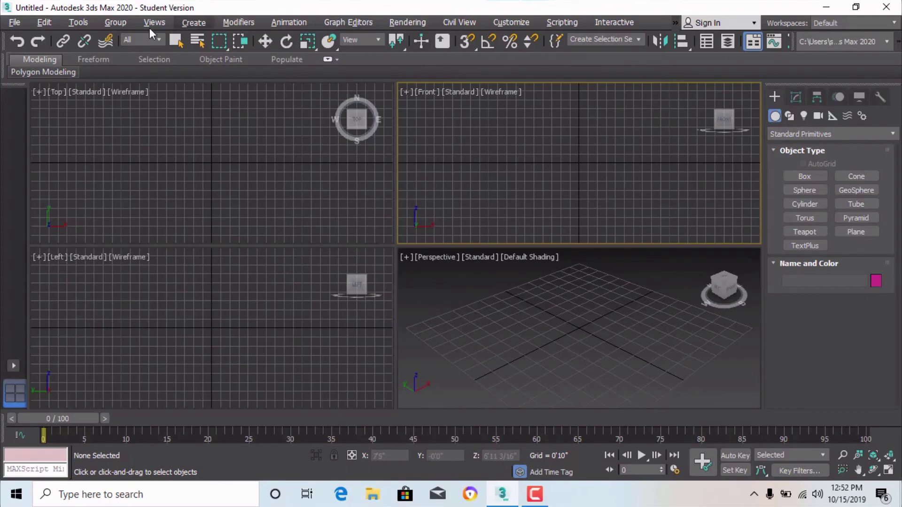
left_click(83, 22)
left_click(603, 195)
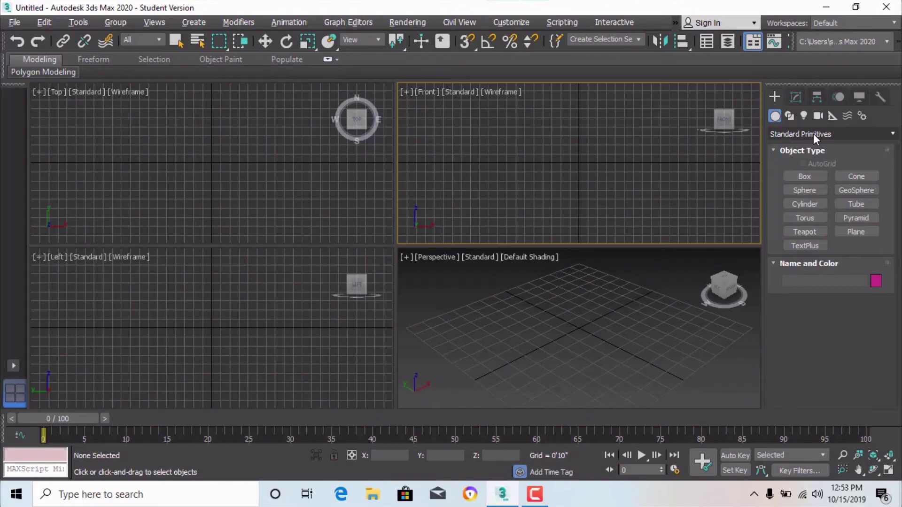
- Draw a box in the Perspective viewport, 5'4 4/16" long, 3'4 14/16" wide, 2'5 15/16" high
left_click(805, 177)
left_click_drag(513, 327, 651, 342)
left_click(654, 301)
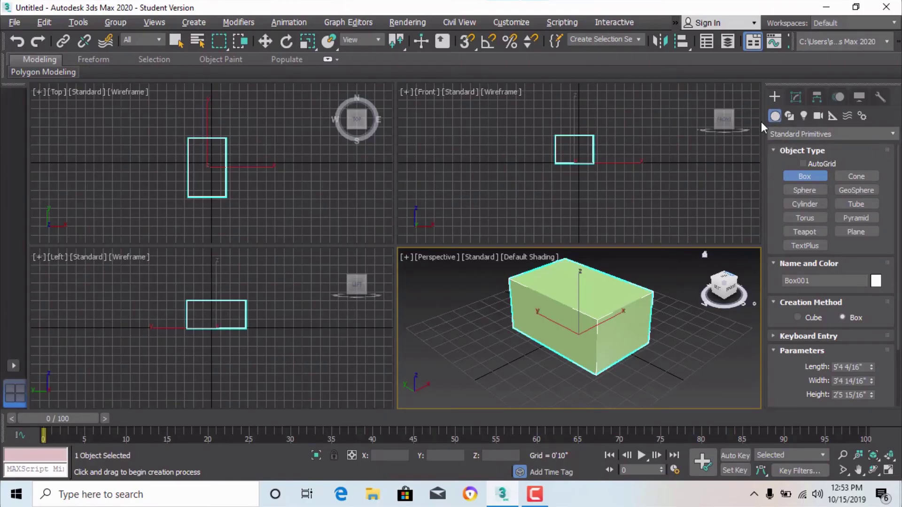
- Browse the Extended Primitives and Shapes categories, picking the Line spline tool
left_click(845, 134)
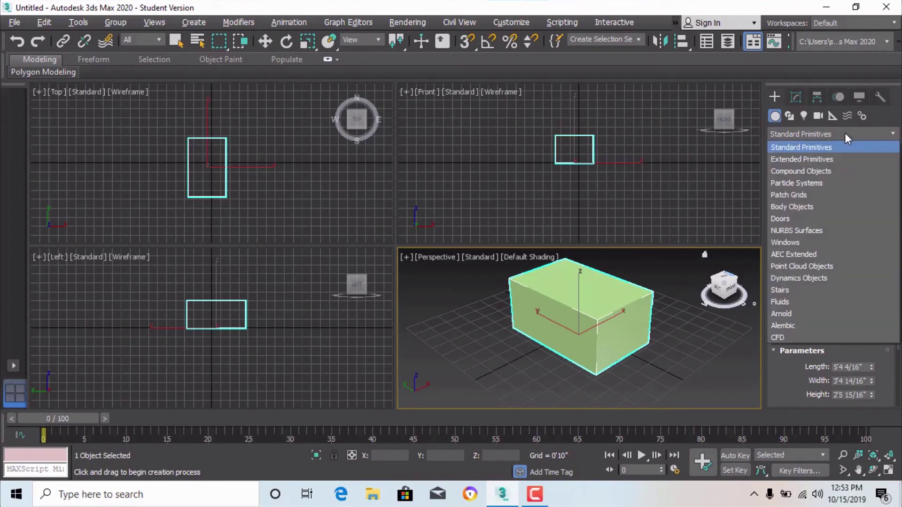
left_click(839, 158)
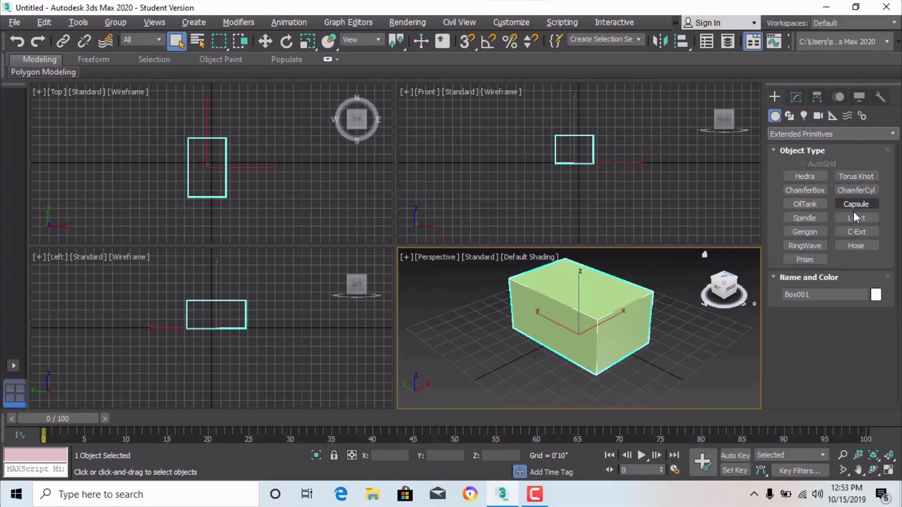
left_click(791, 133)
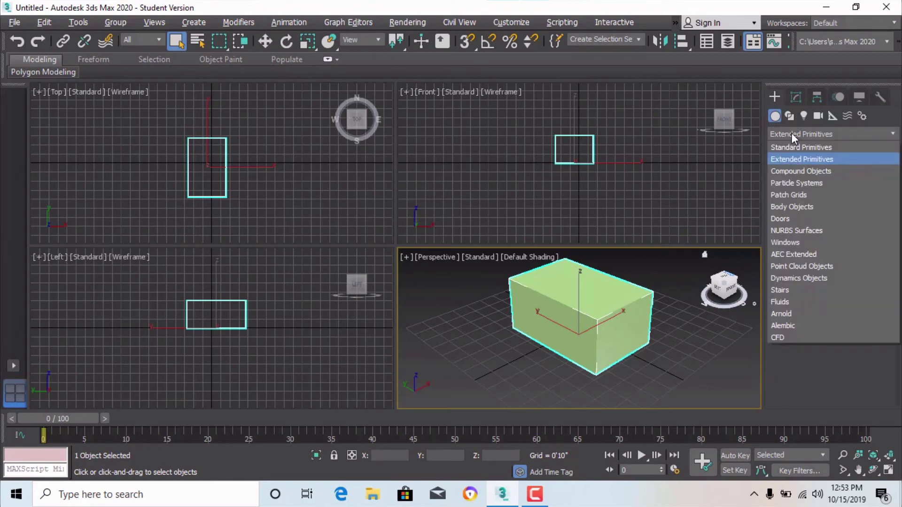
left_click(792, 133)
left_click(791, 115)
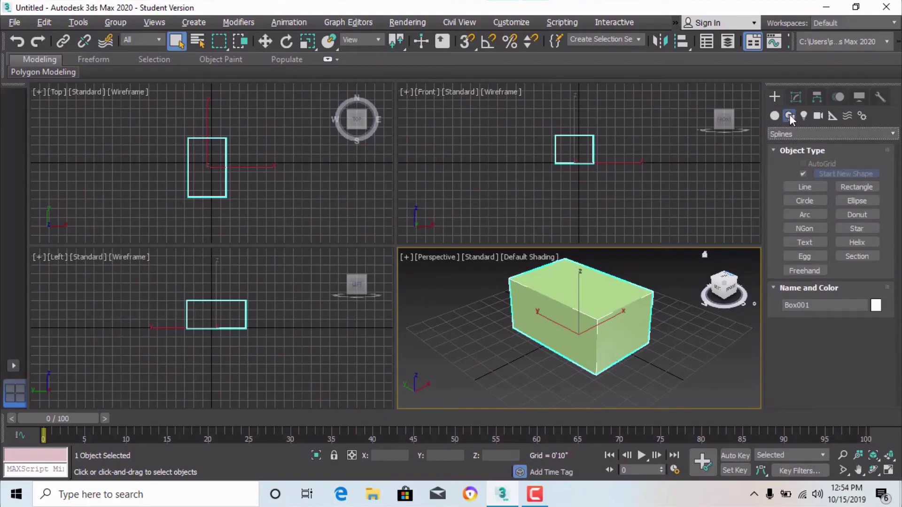
left_click(815, 189)
- Check the light types keeping Photometric, deselect the box, and show the Cameras category
left_click(805, 116)
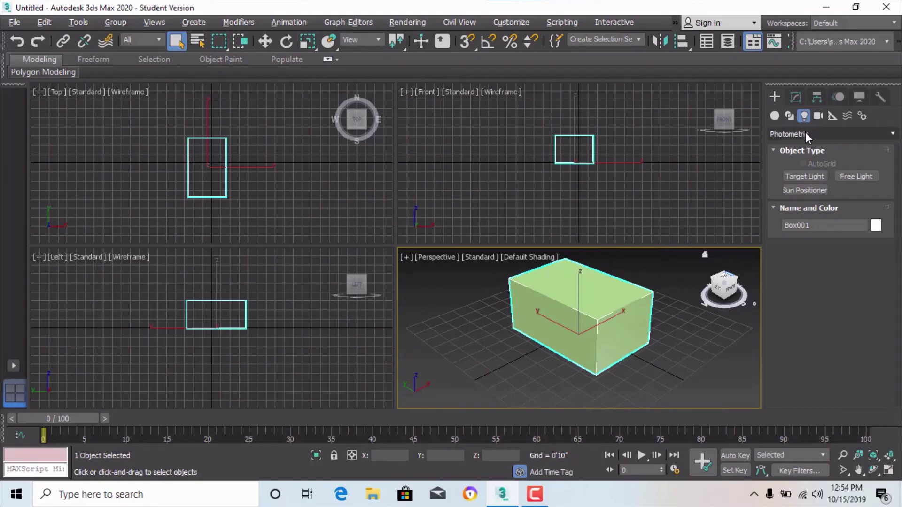
left_click(805, 134)
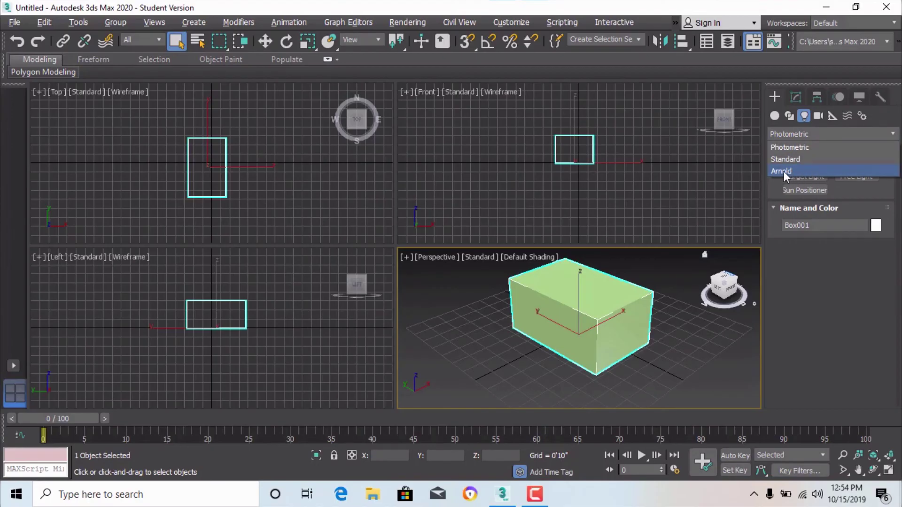
left_click(494, 165)
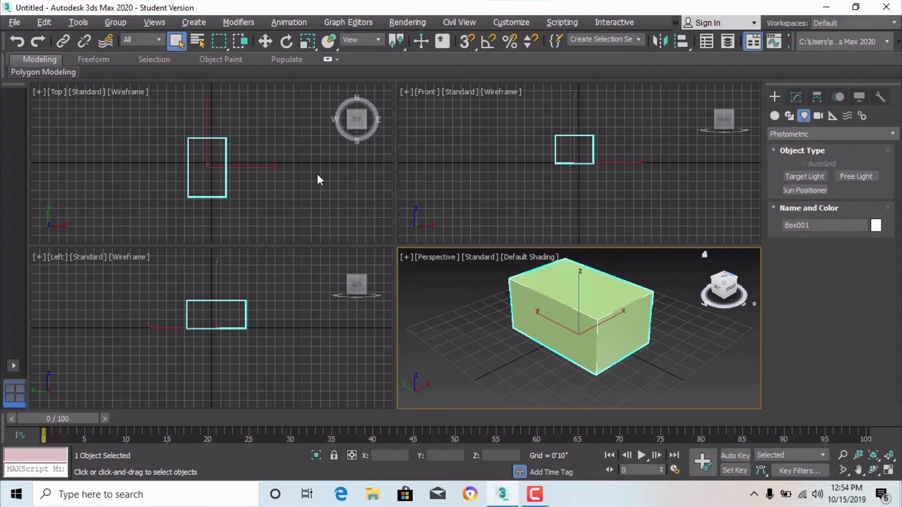
left_click(311, 216)
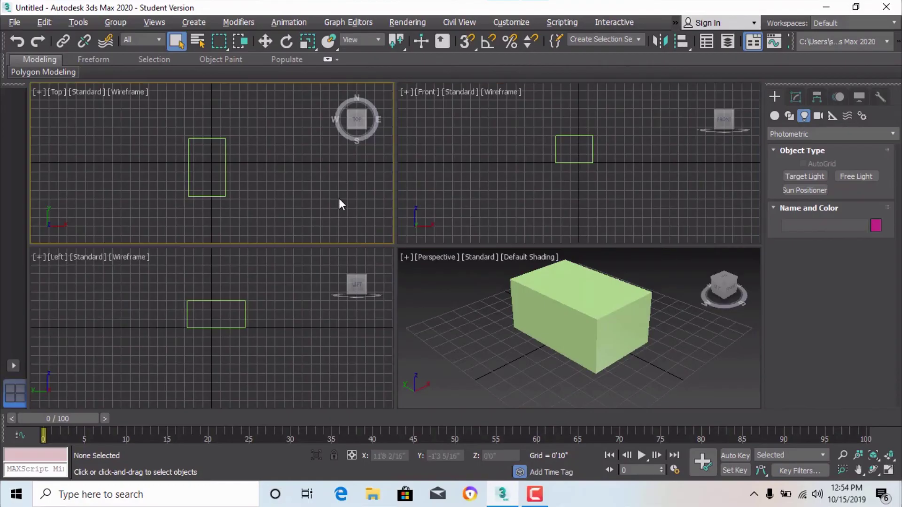
left_click(828, 133)
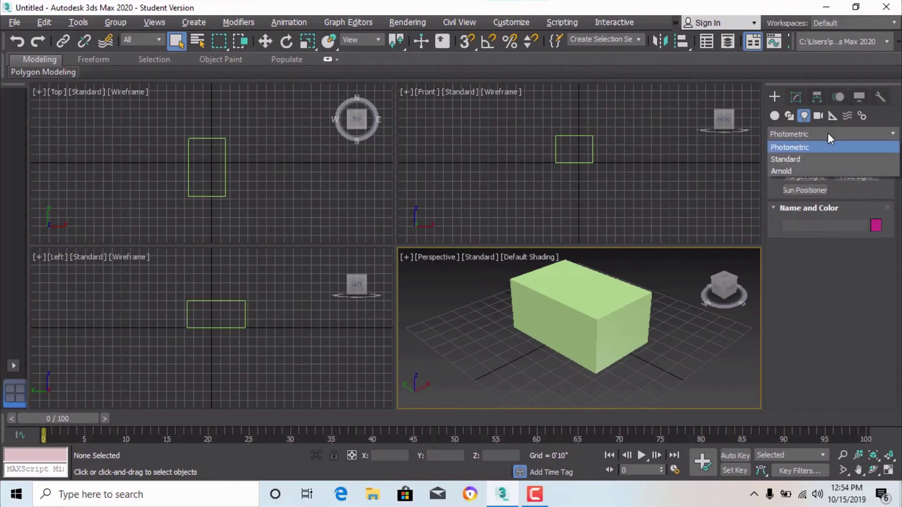
left_click(816, 261)
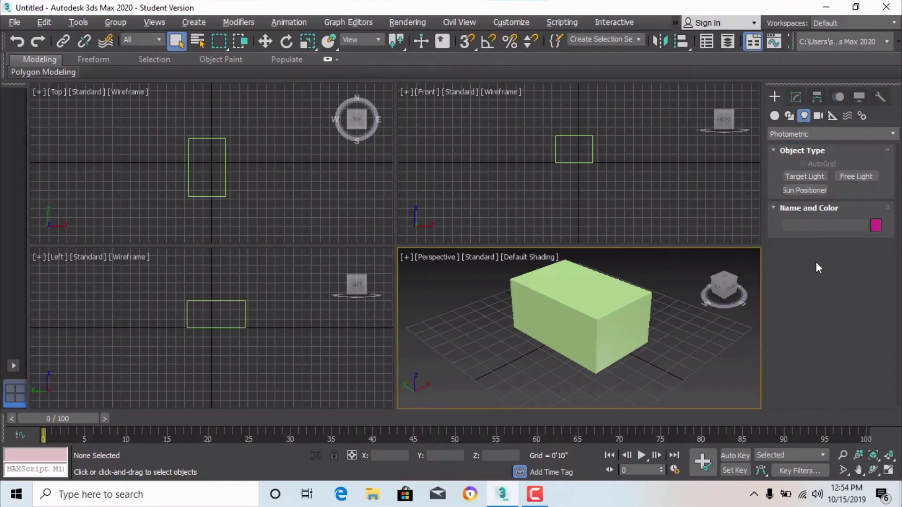
left_click(819, 117)
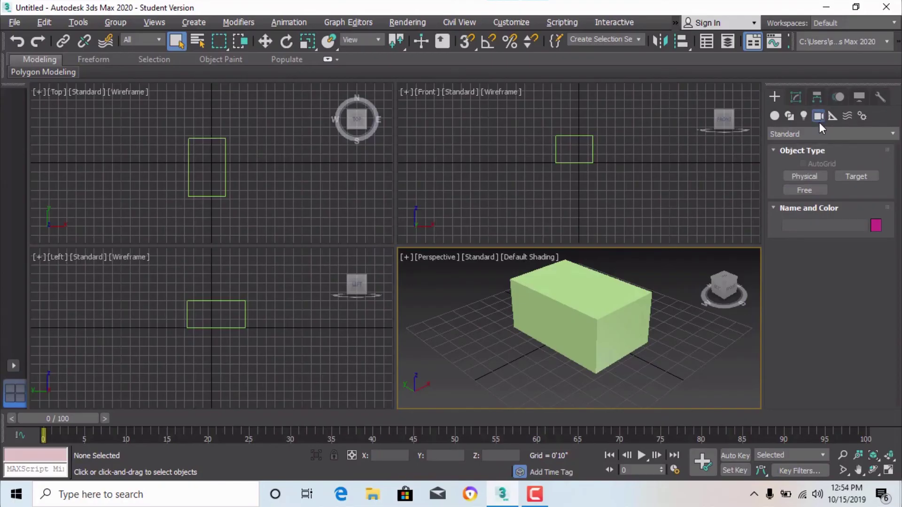
- View the camera types, then browse Helpers and Systems such as Bones, Biped and Daylight
left_click(800, 134)
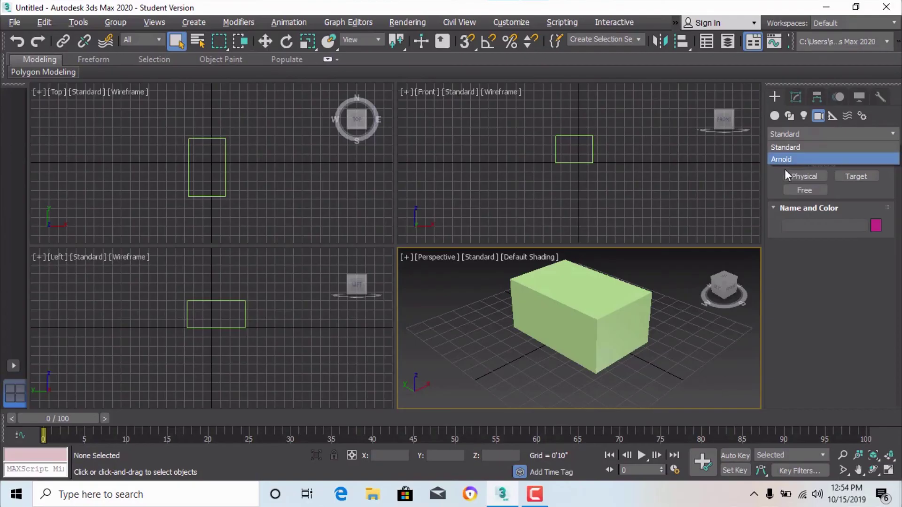
left_click(835, 115)
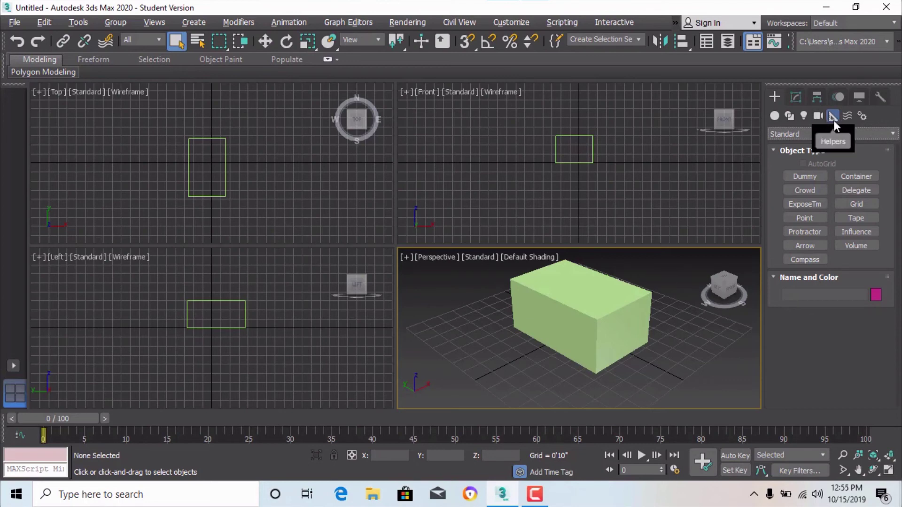
left_click(862, 116)
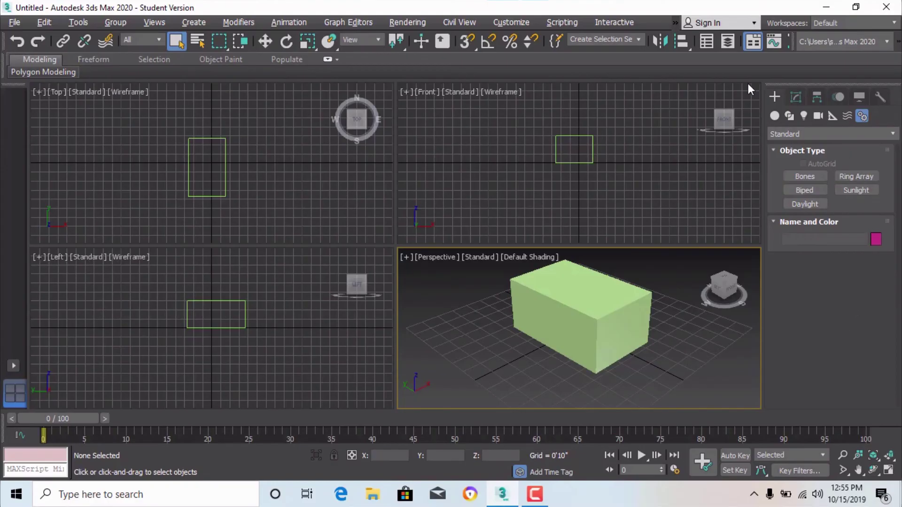
right_click(608, 41)
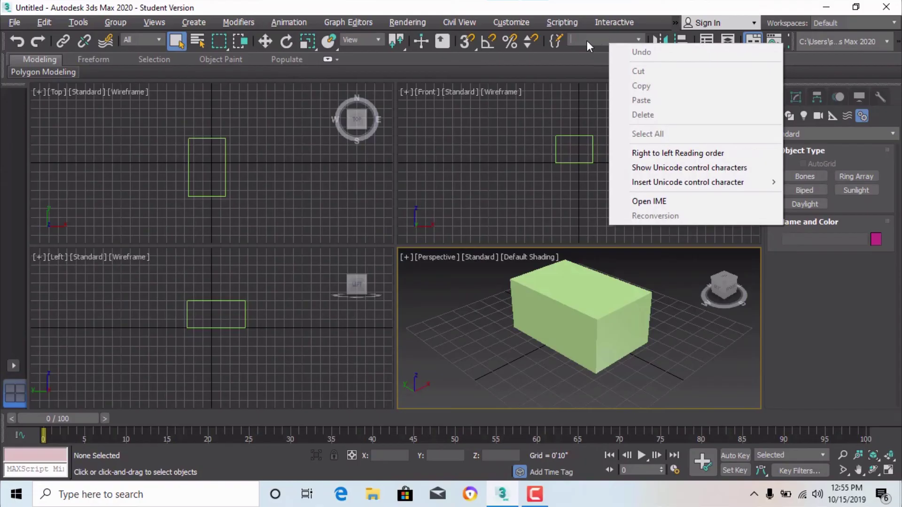
left_click(587, 41)
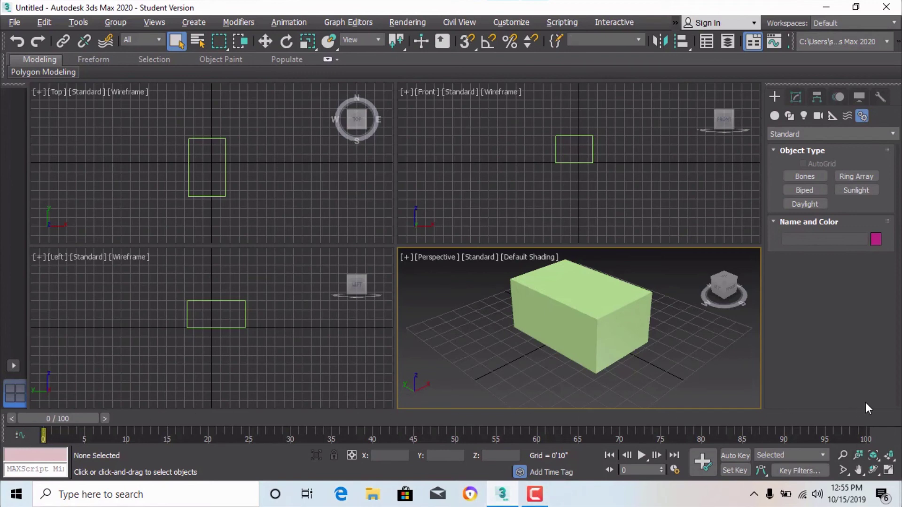
left_click_drag(66, 419, 27, 418)
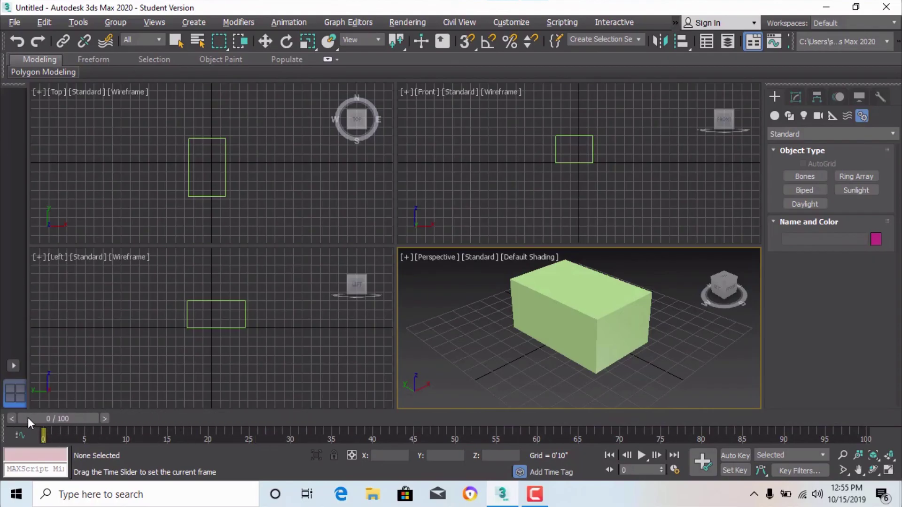
key("q")
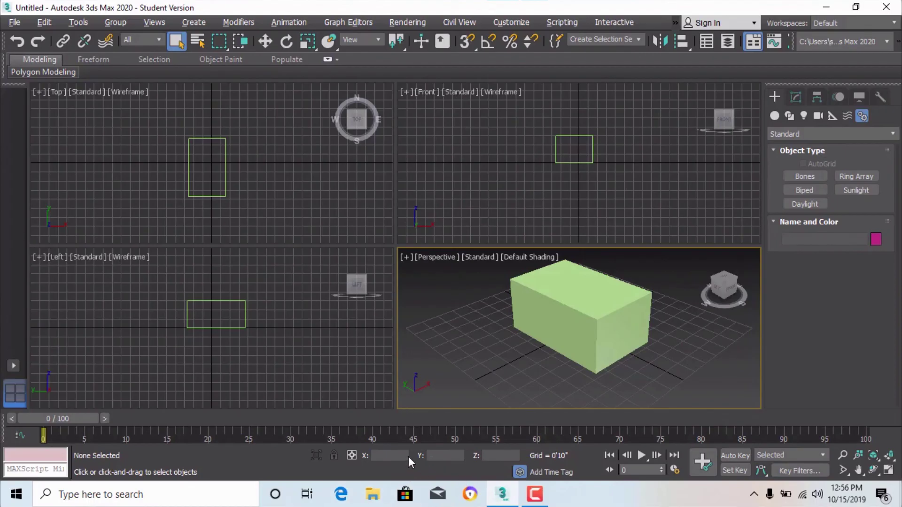
- Select Box001 and nudge it with Select and Move along Z, then Y
left_click(582, 318)
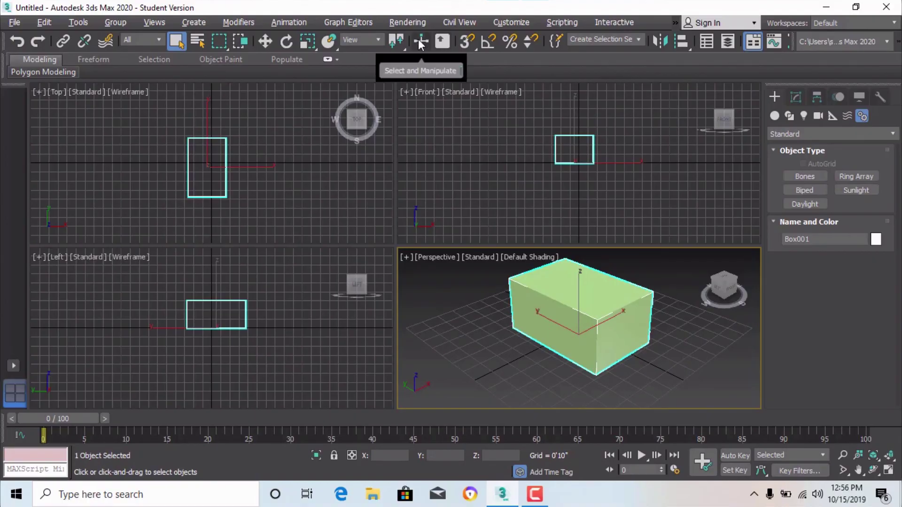
left_click(266, 41)
mouse_move(578, 281)
left_mouse_down()
mouse_move(581, 260)
mouse_move(582, 286)
left_mouse_up()
left_click_drag(544, 319, 615, 348)
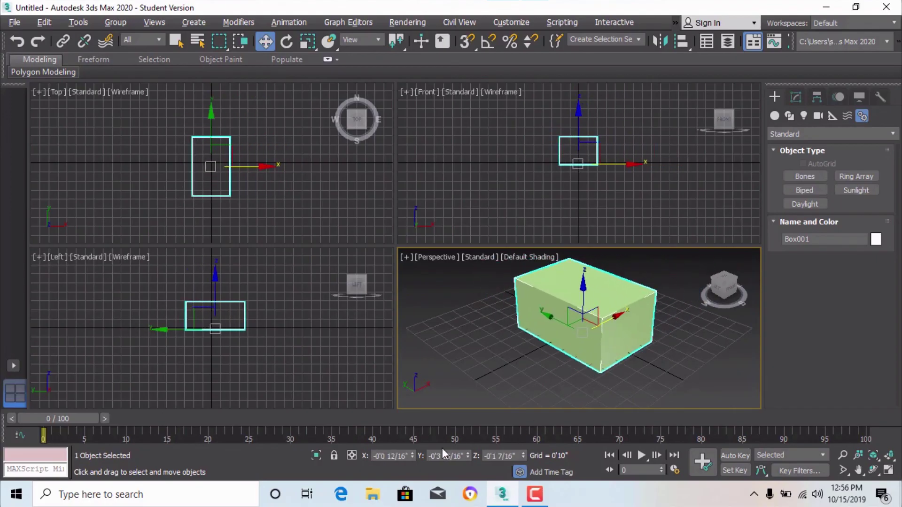